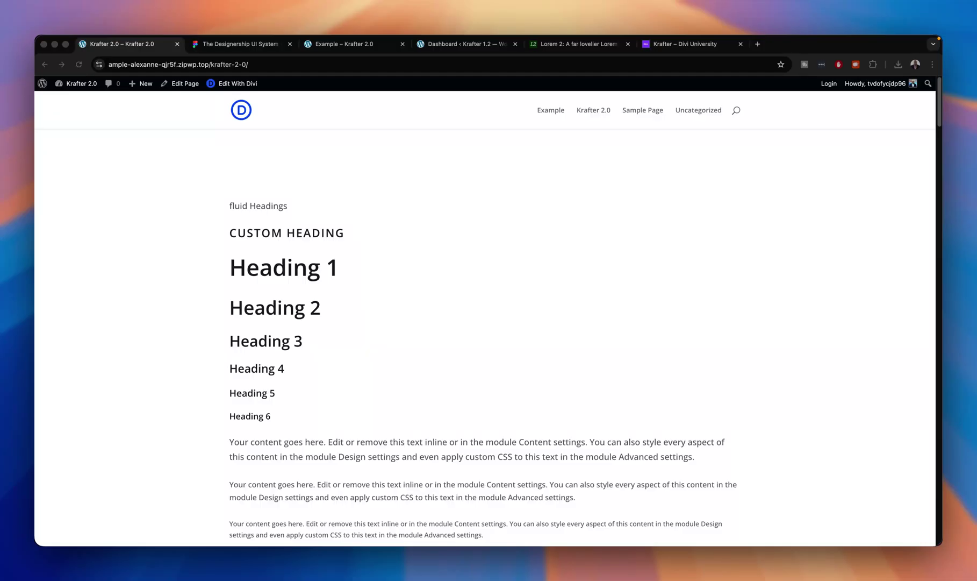
# Switch to the Designership UI System file in Figma and review its 4px spacing system and spacing token table.
pyautogui.click(267, 46)
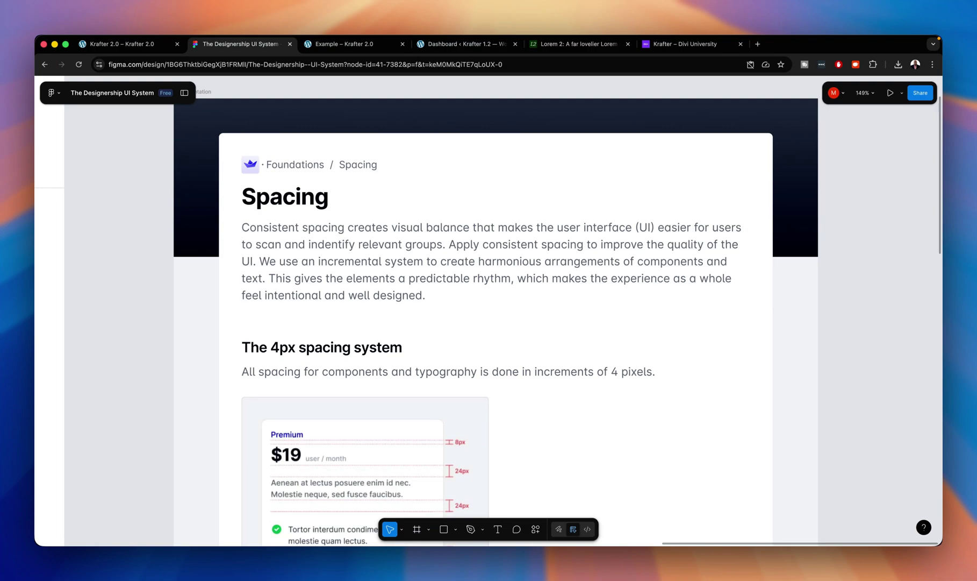
pyautogui.scroll(-5, 548, 334)
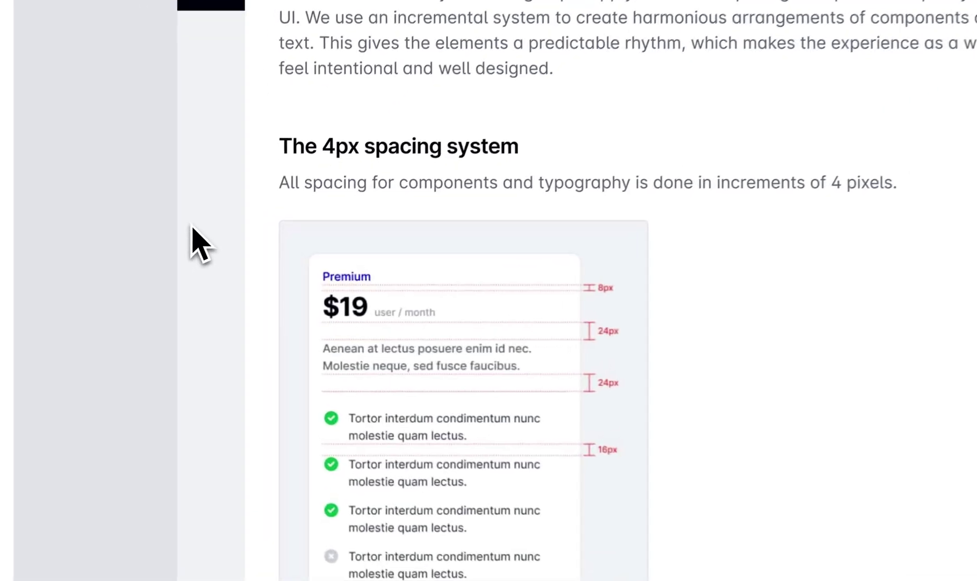
pyautogui.moveTo(183, 267); pyautogui.dragTo(846, 503)
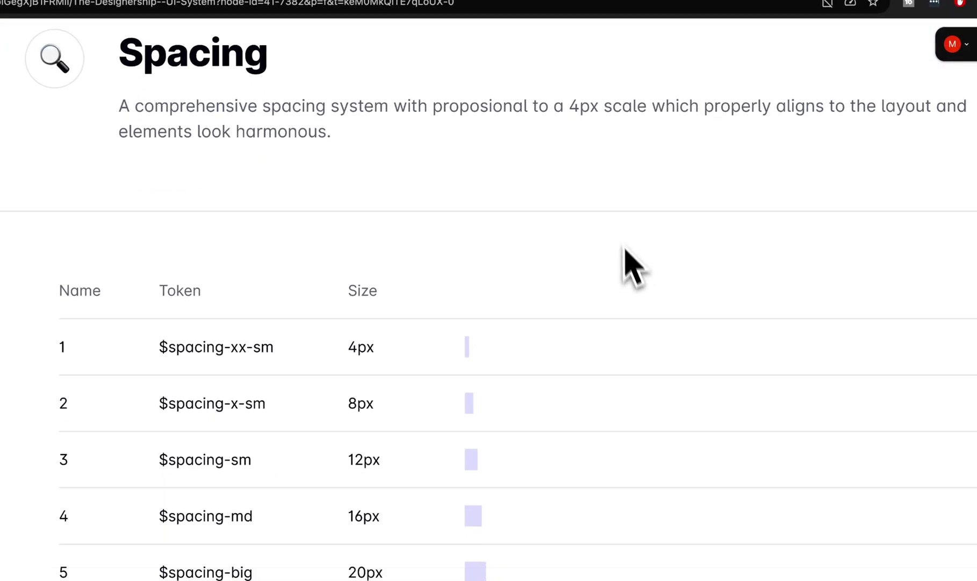
pyautogui.moveTo(614, 167); pyautogui.dragTo(630, 264)
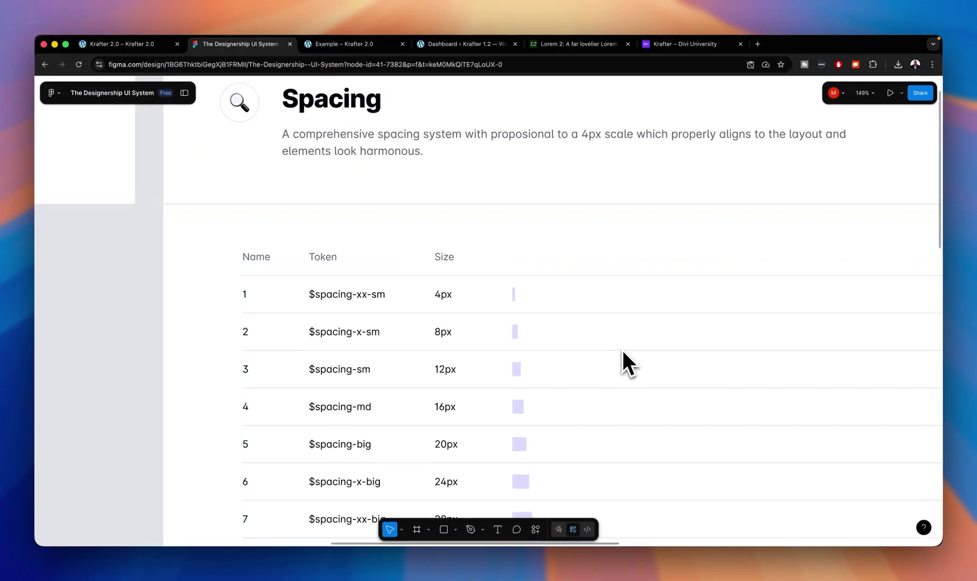
pyautogui.scroll(-5, 631, 450)
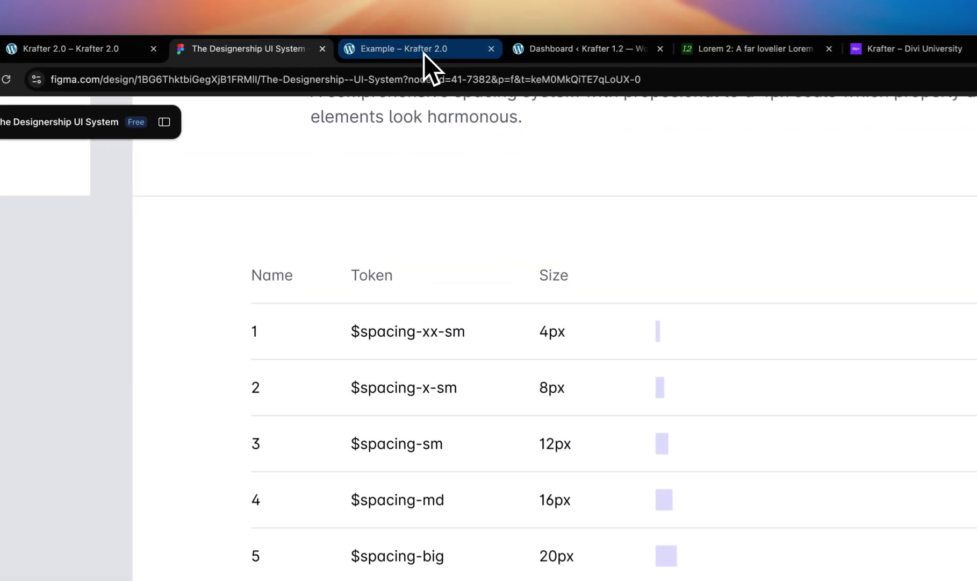
# Switch to the Example page in the Divi builder and compare its image-and-text columns and its two Premium pricing cards.
pyautogui.click(423, 54)
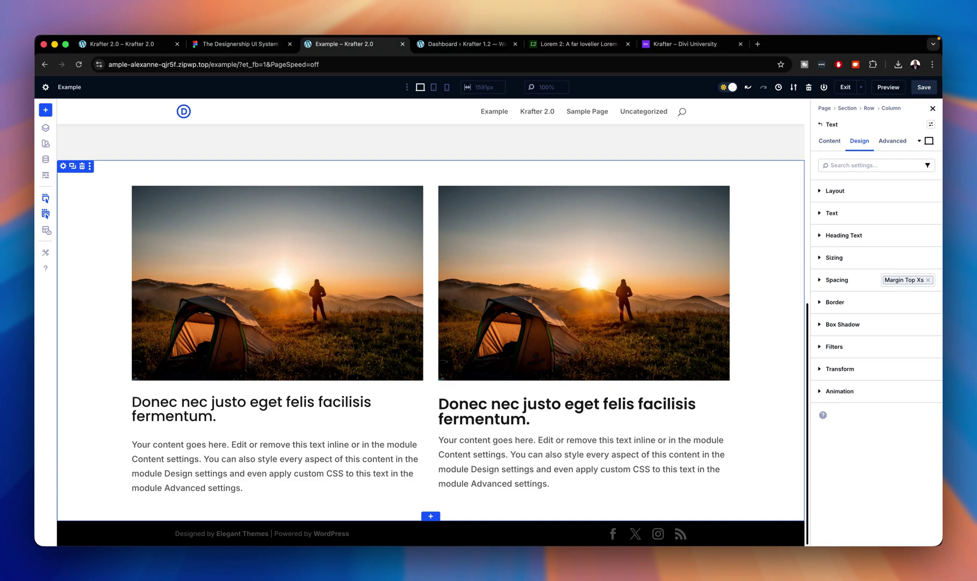
pyautogui.scroll(6, 745, 430)
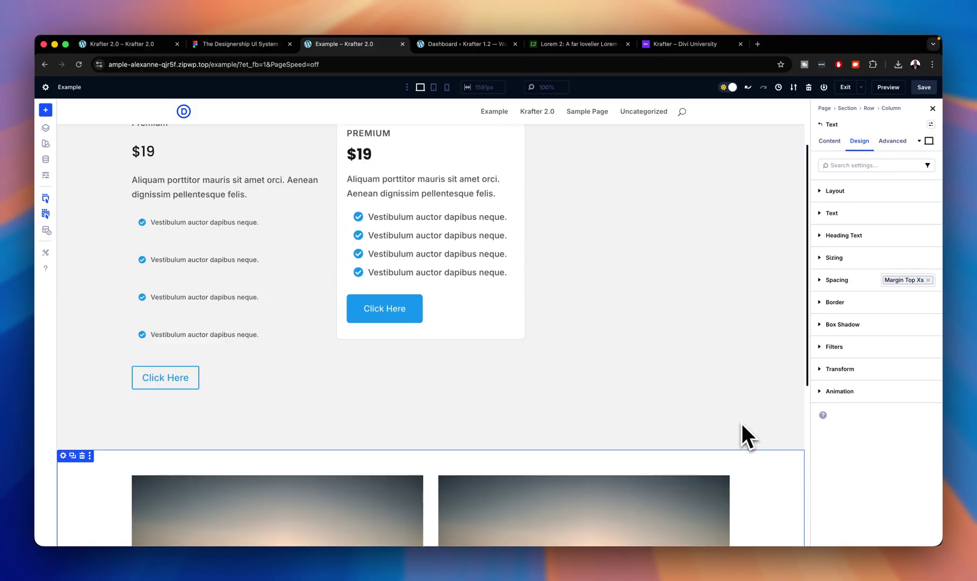
pyautogui.scroll(1, 742, 423)
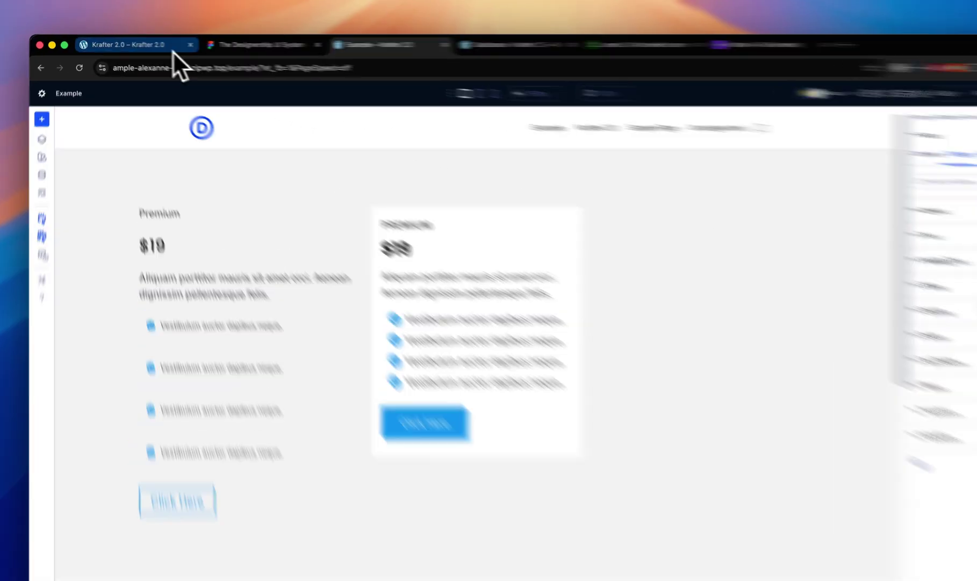
# Switch to the published Krafter 2.0 page and examine its fluid headings, body text sizes and custom fluid headings.
pyautogui.click(171, 47)
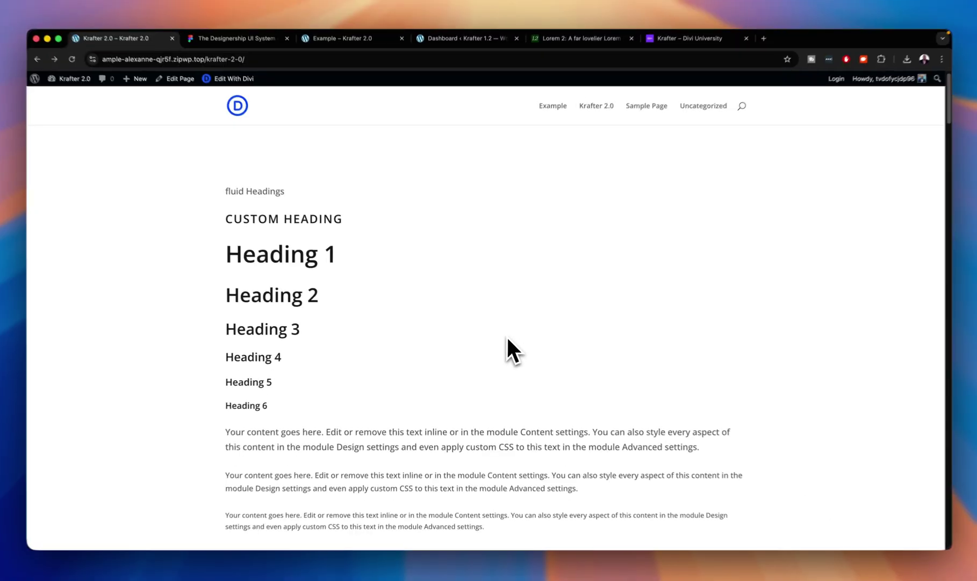
pyautogui.scroll(-1, 505, 317)
pyautogui.scroll(-2, 508, 334)
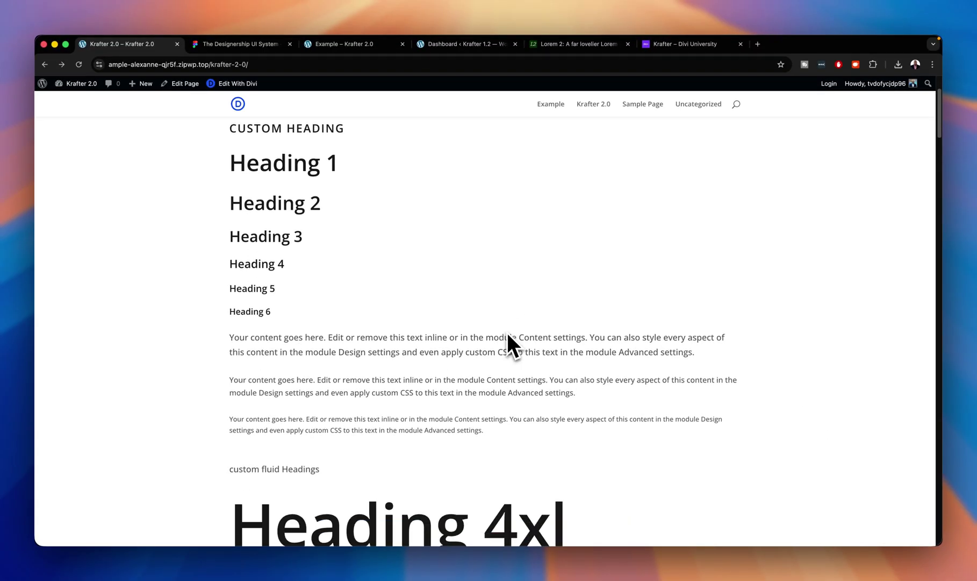
pyautogui.scroll(-1, 477, 400)
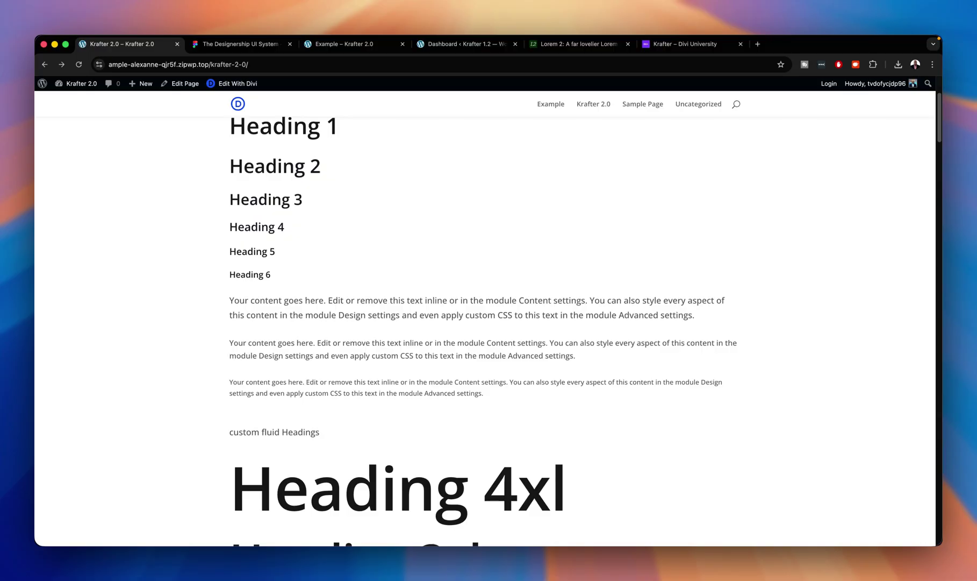
pyautogui.scroll(-5, 469, 319)
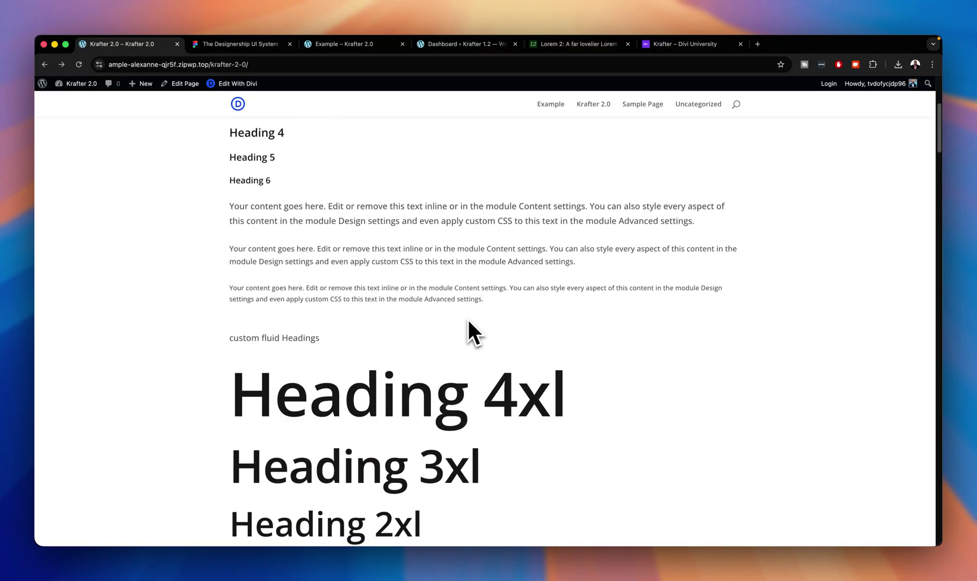
pyautogui.scroll(-3, 469, 320)
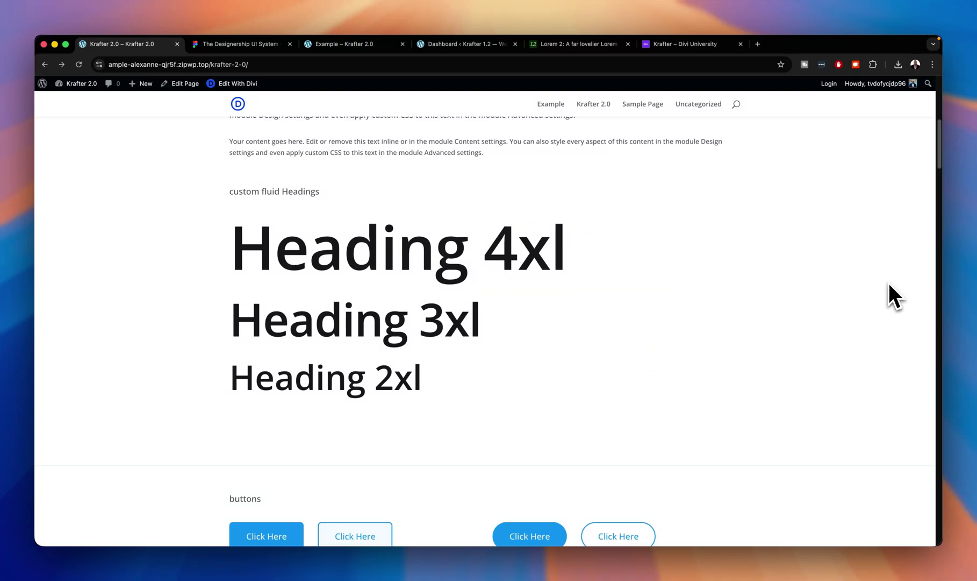
pyautogui.scroll(-5, 855, 311)
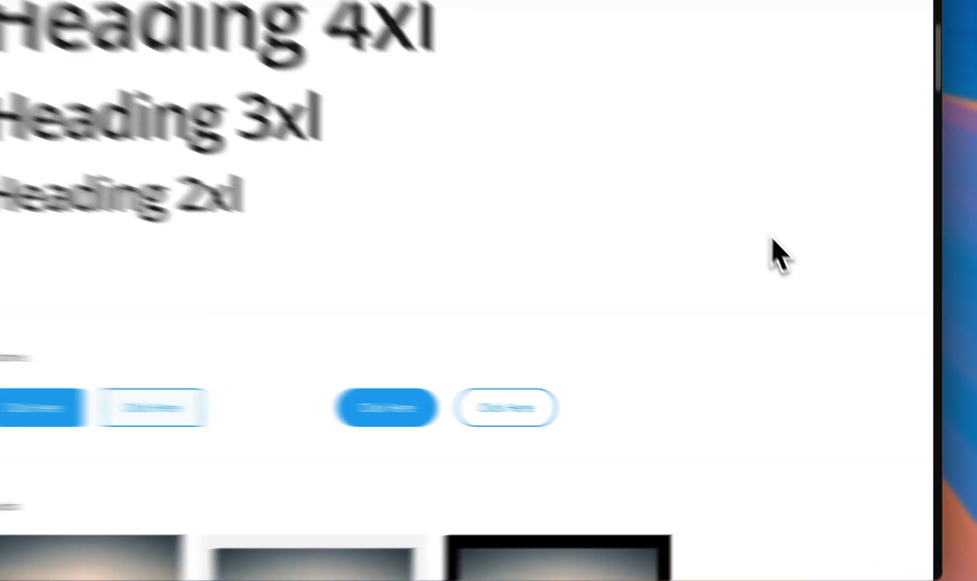
# Test how the custom fluid headings scale by narrowing the page viewport with the browser's developer tools, and close the tools.
pyautogui.rightClick(817, 285)
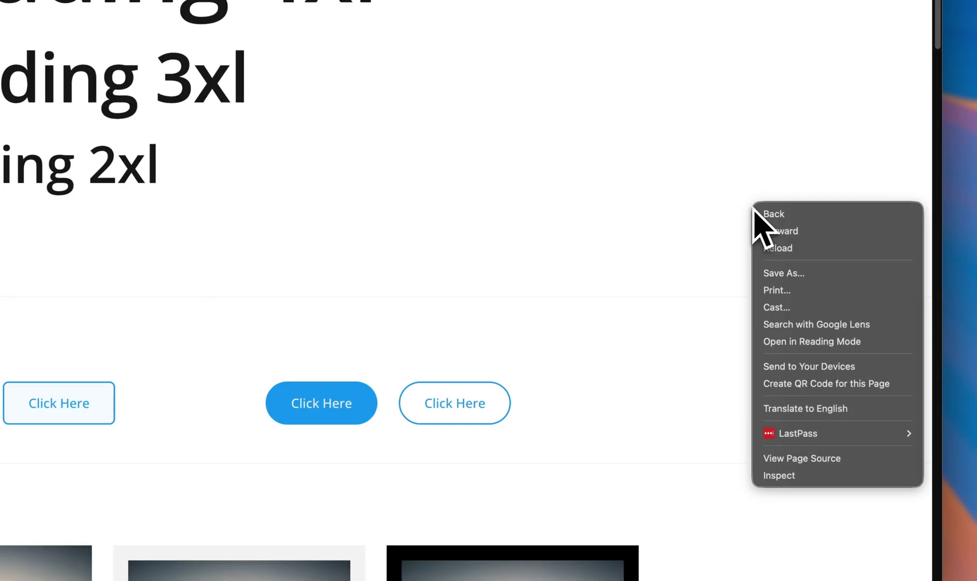
pyautogui.click(837, 480)
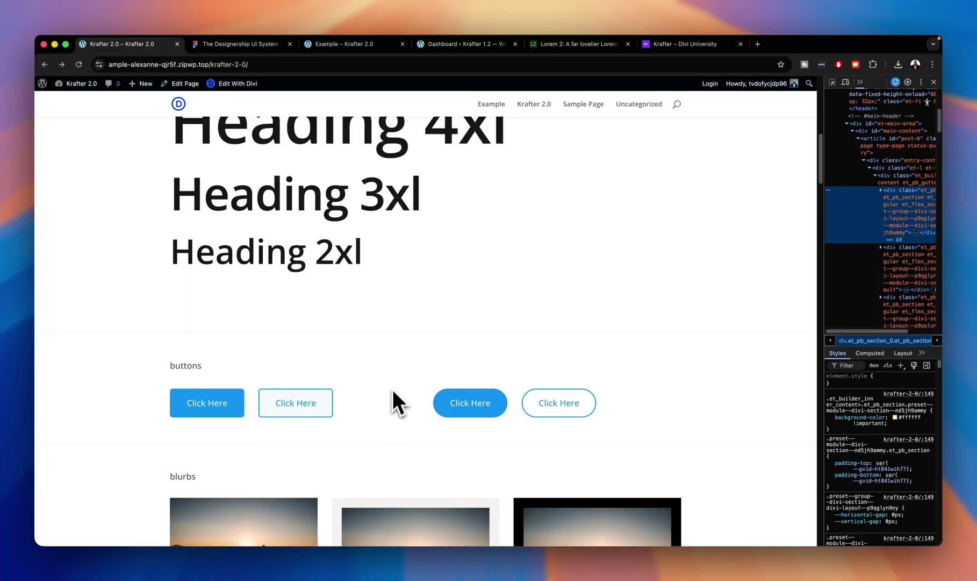
pyautogui.scroll(2, 392, 392)
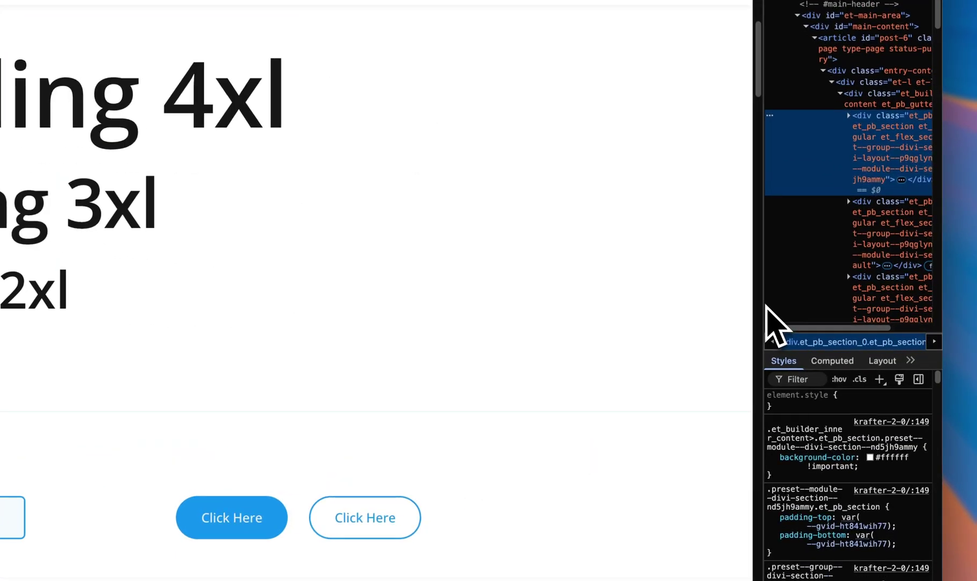
pyautogui.moveTo(823, 318); pyautogui.dragTo(786, 315)
pyautogui.moveTo(708, 304); pyautogui.dragTo(650, 306)
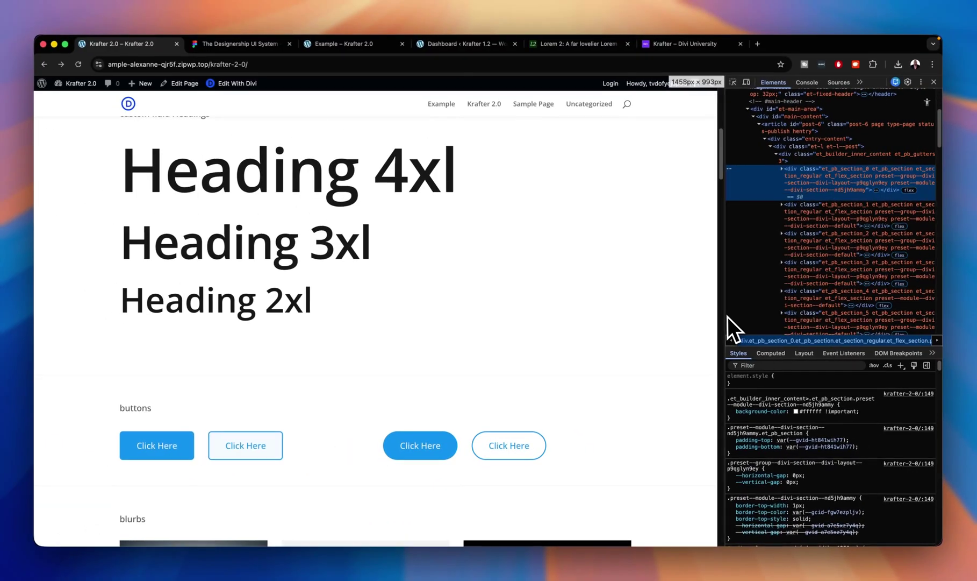
pyautogui.moveTo(728, 316); pyautogui.dragTo(538, 329)
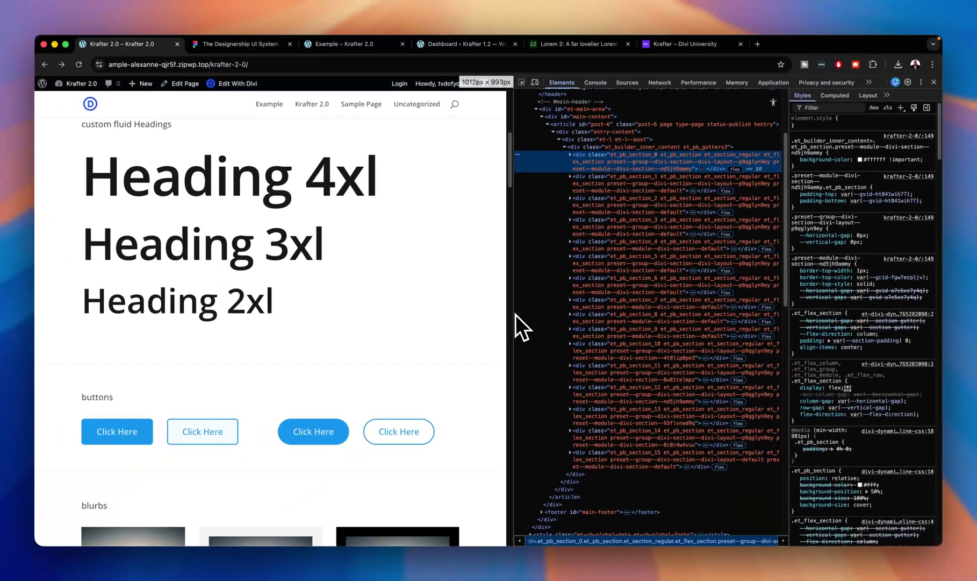
pyautogui.moveTo(516, 315); pyautogui.dragTo(311, 350)
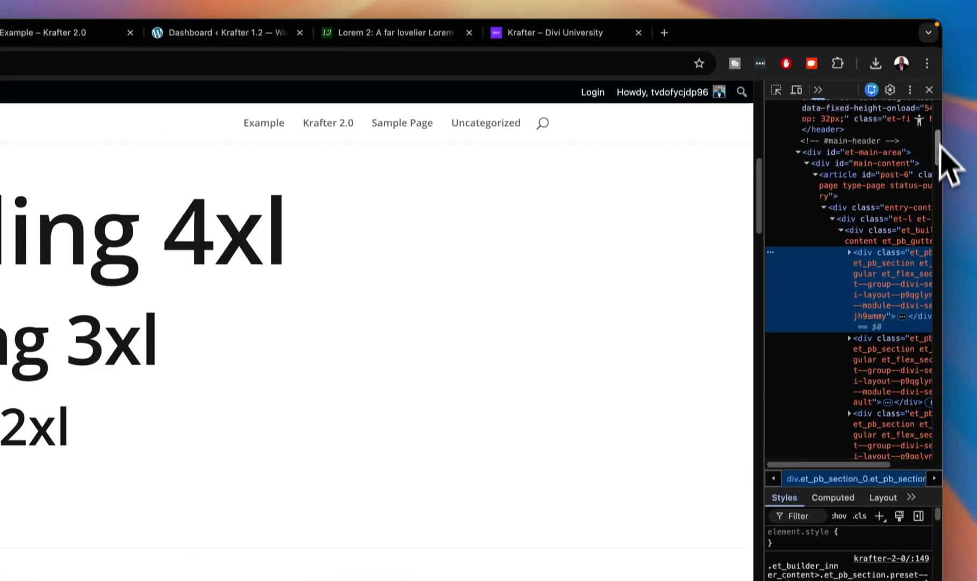
pyautogui.click(929, 88)
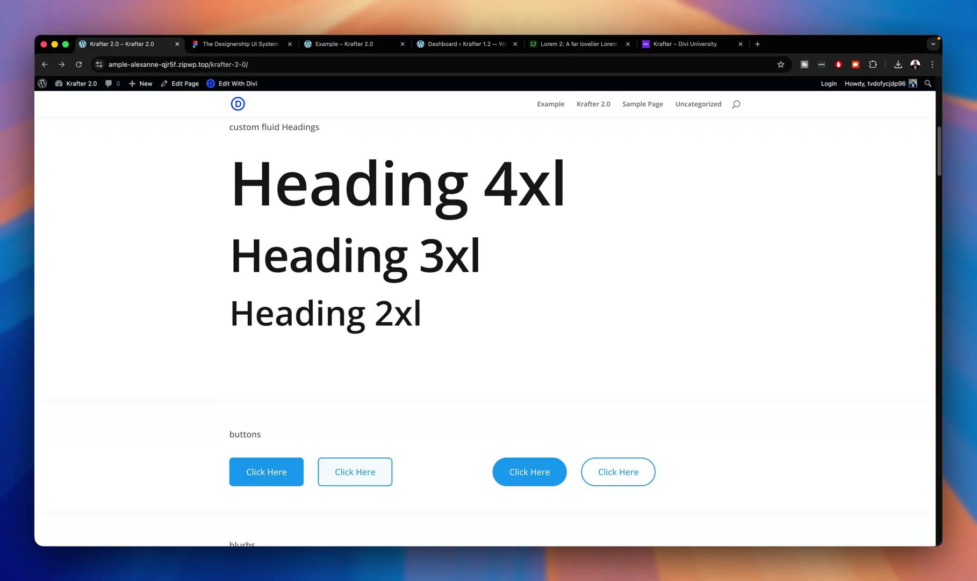
# Examine the Krafter 2.0 page's button, blurb and image styles and its fluid padding and margin samples.
pyautogui.scroll(-5, 747, 289)
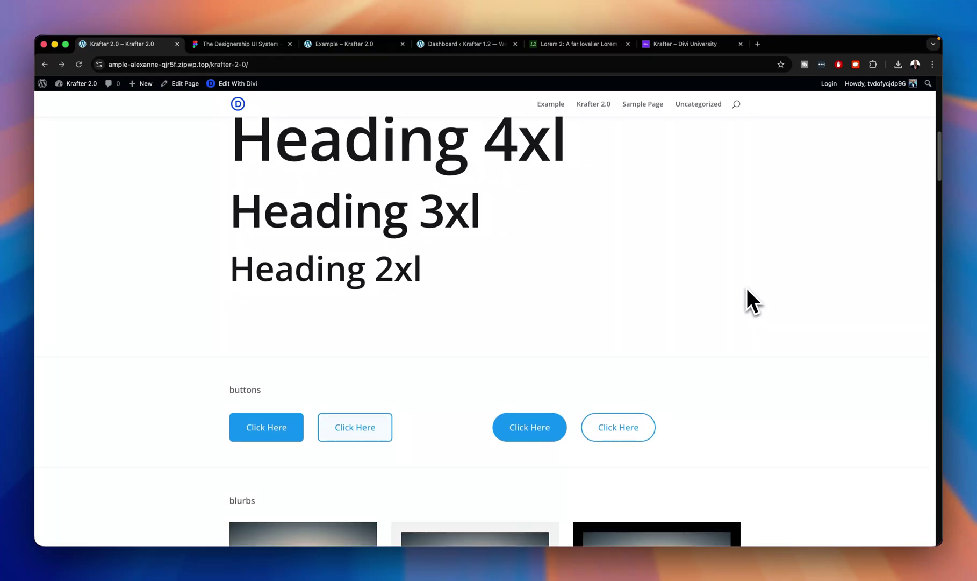
pyautogui.scroll(-5, 746, 291)
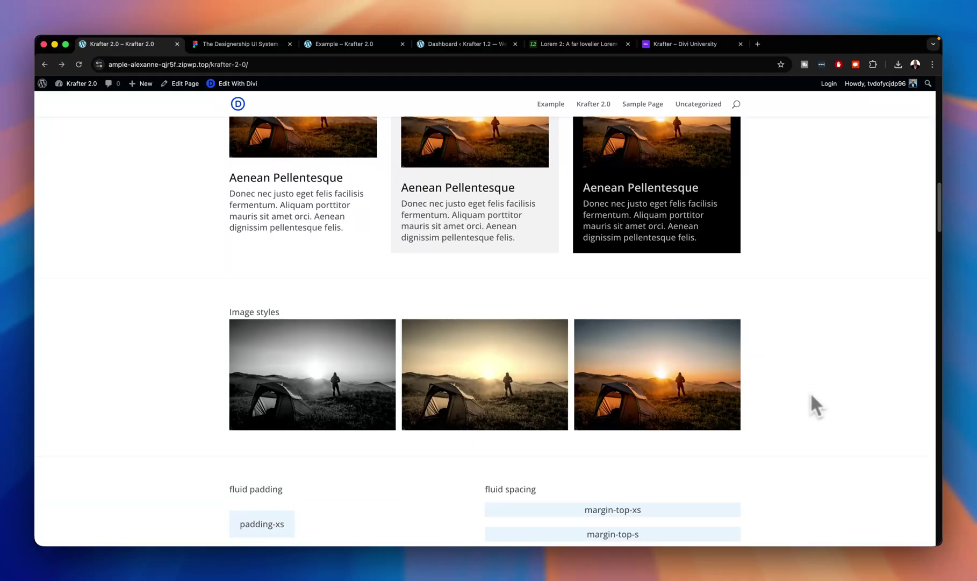
pyautogui.scroll(-5, 811, 393)
pyautogui.scroll(-3, 812, 394)
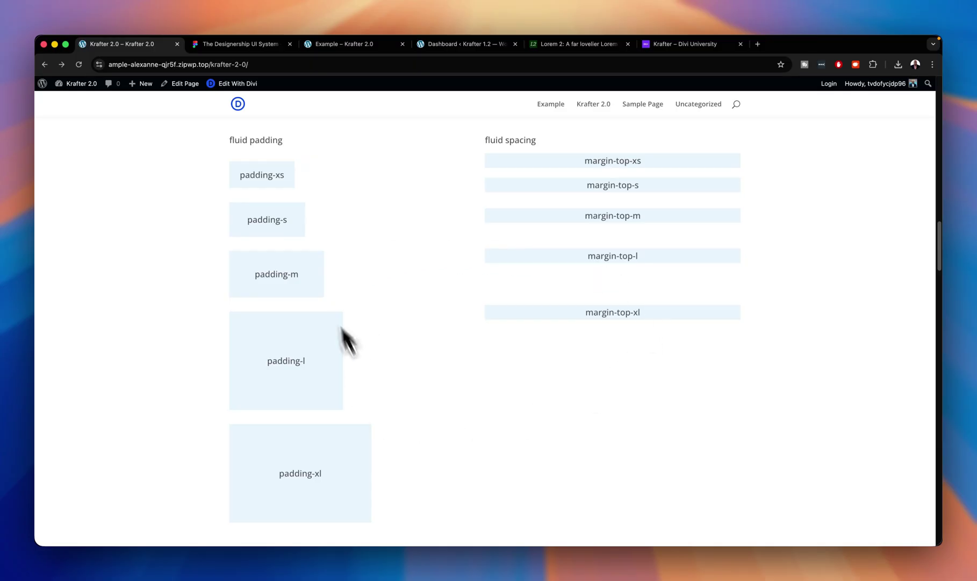
pyautogui.scroll(-2, 801, 411)
pyautogui.scroll(-8, 801, 409)
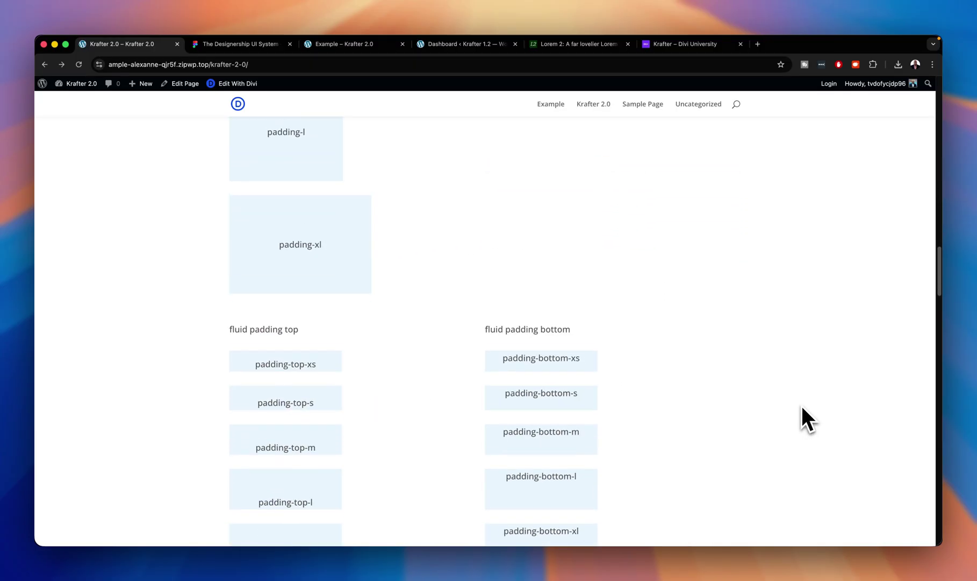
pyautogui.scroll(-4, 802, 404)
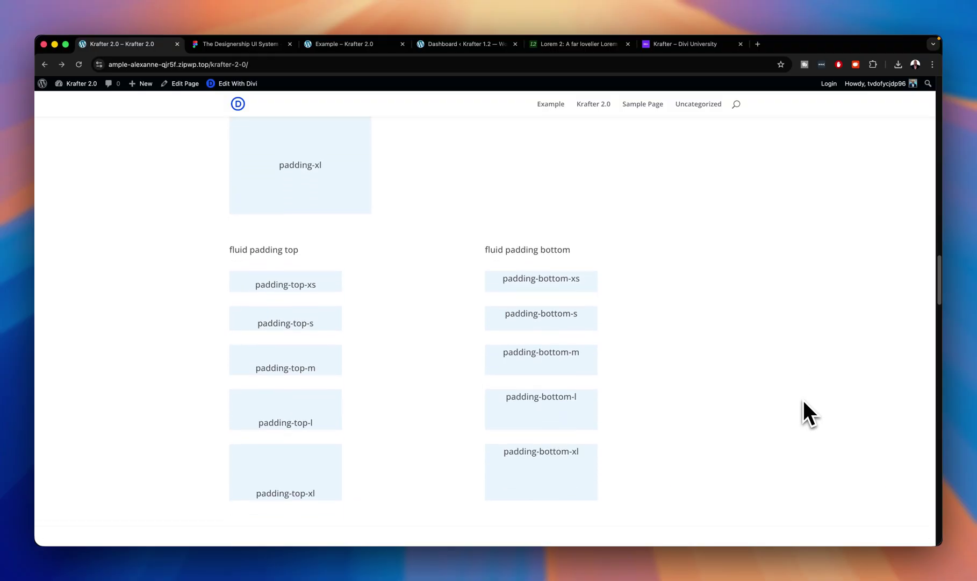
pyautogui.scroll(-1, 804, 411)
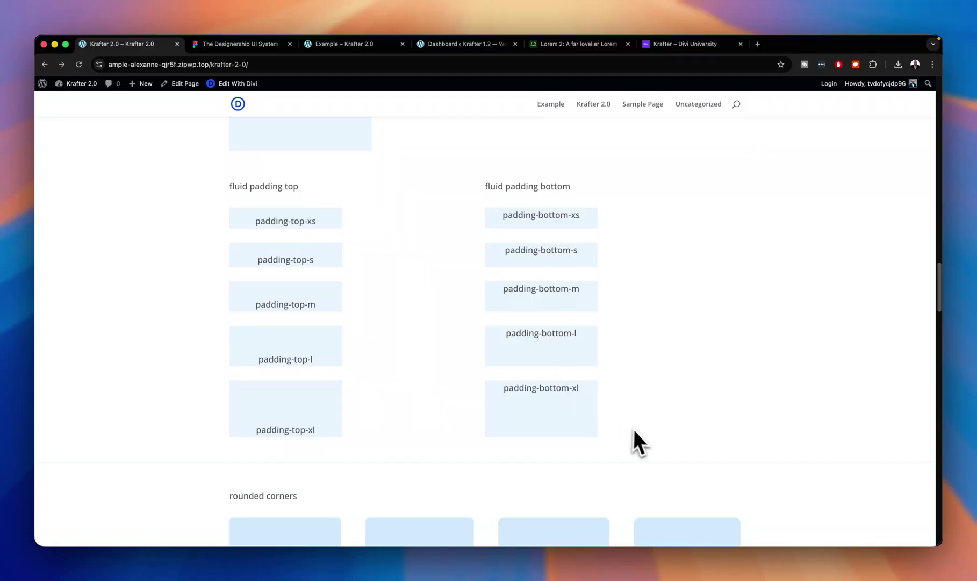
# Examine the rounded corners, semantic colors, primary and secondary shades, section paddings and row widths on the Krafter 2.0 page.
pyautogui.scroll(-14, 660, 402)
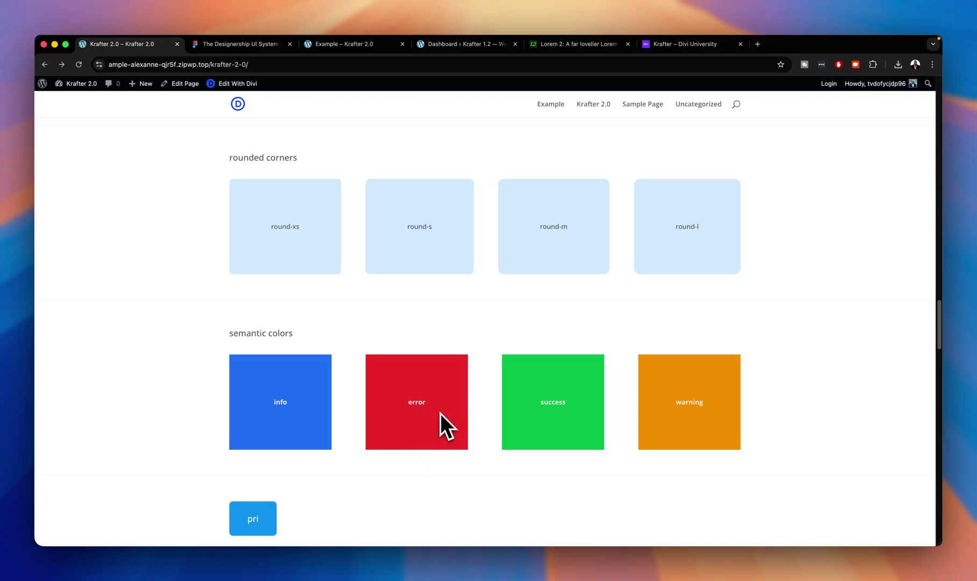
pyautogui.scroll(-2, 447, 414)
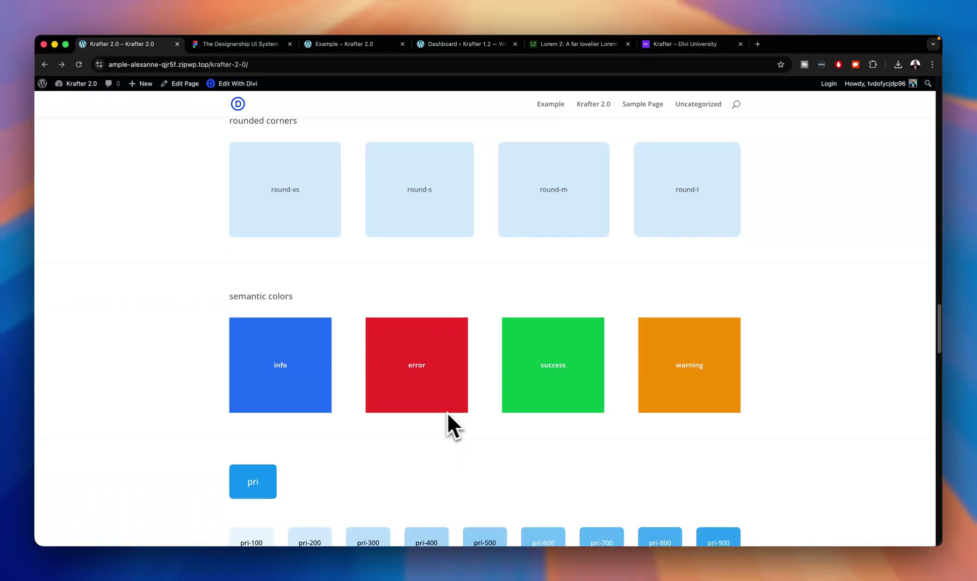
pyautogui.scroll(-8, 764, 413)
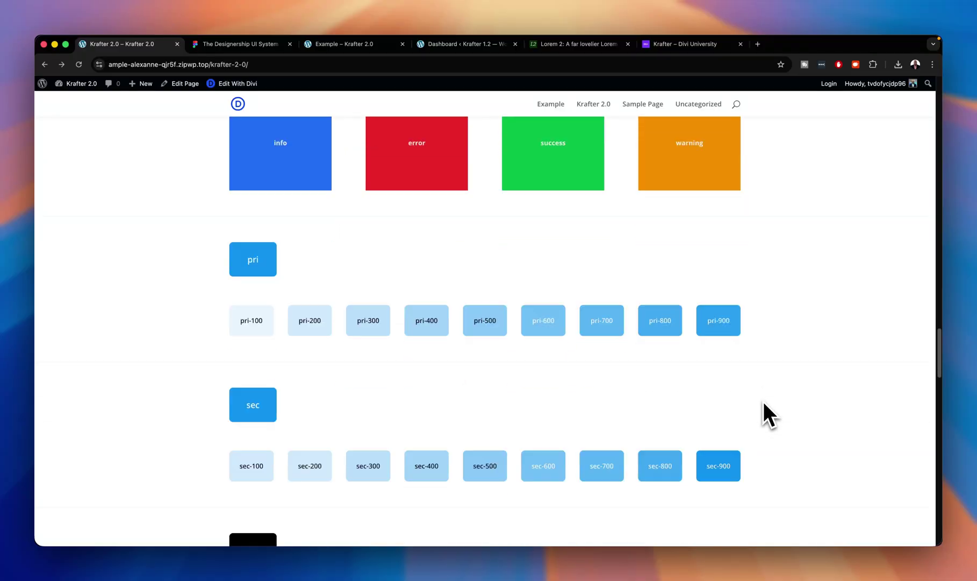
pyautogui.scroll(-20, 766, 409)
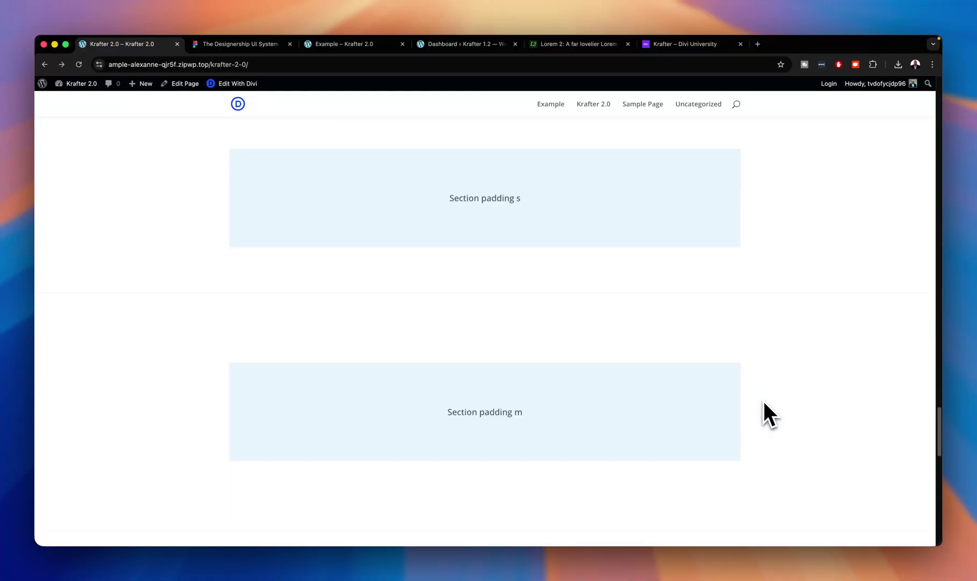
pyautogui.scroll(-10, 762, 398)
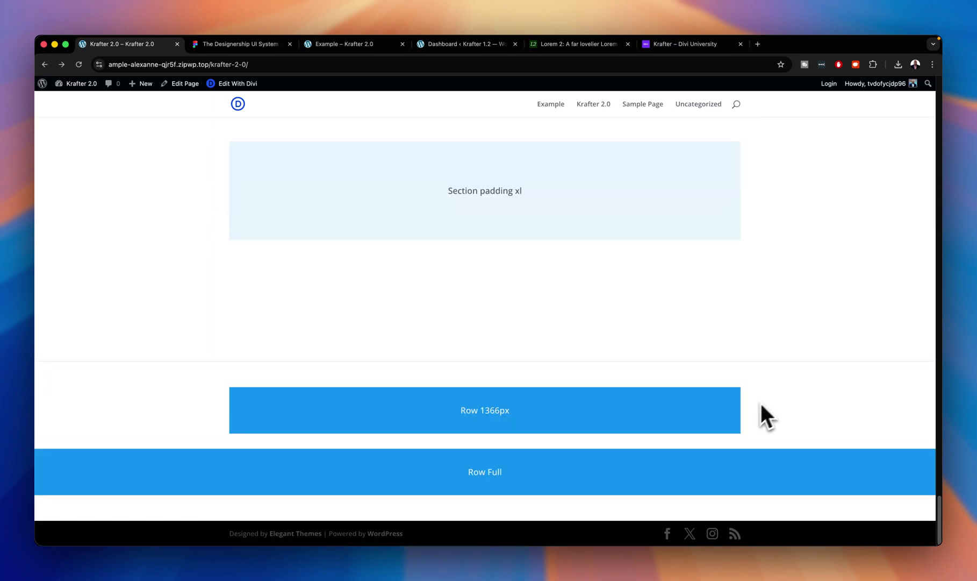
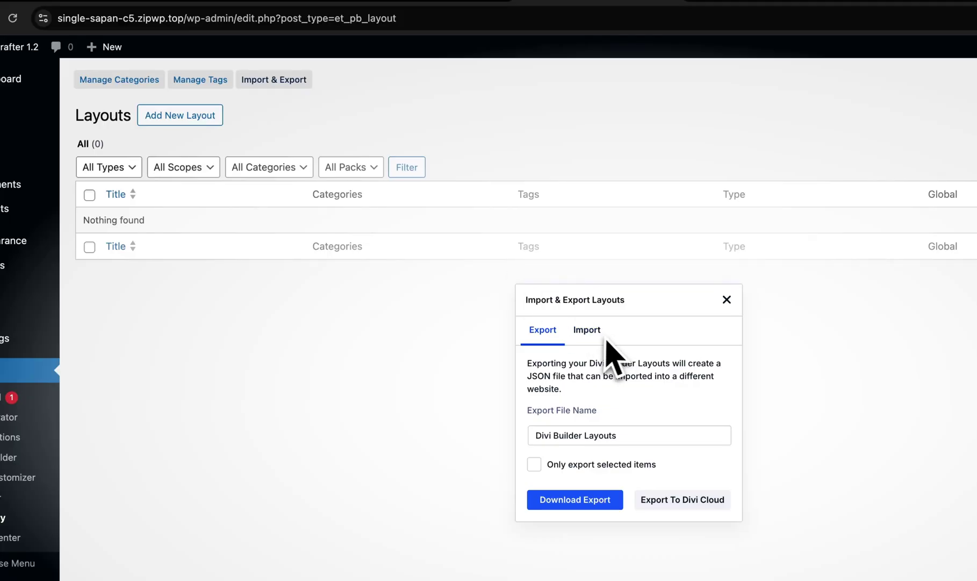
# Import Krafter 1.2.json with its presets into the Divi Library and reload the layouts list.
pyautogui.click(598, 336)
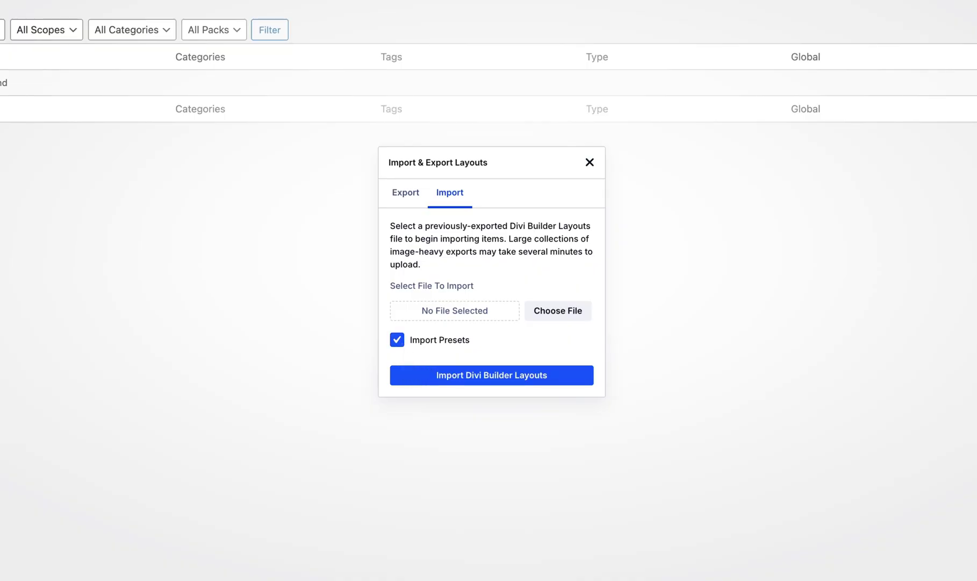
pyautogui.click(575, 319)
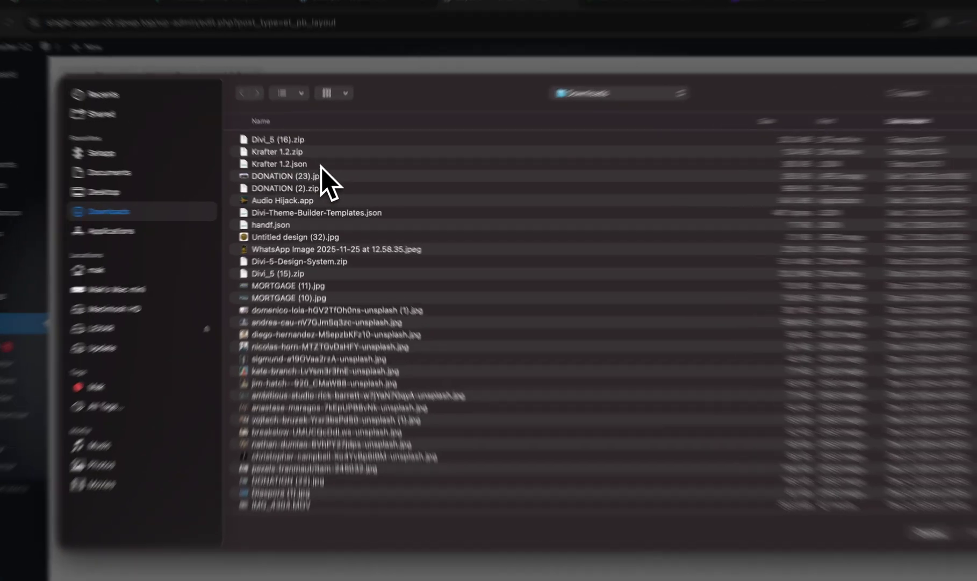
pyautogui.click(324, 173)
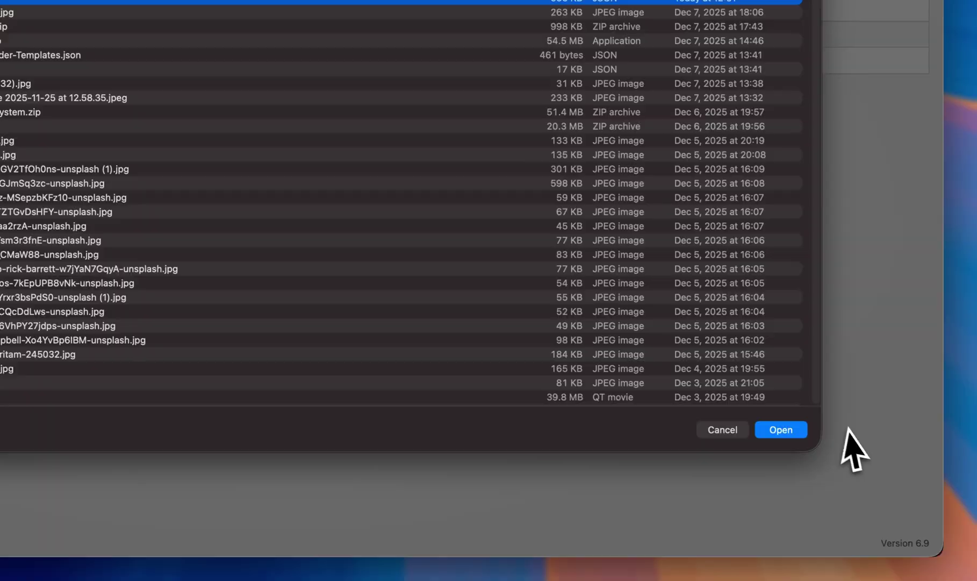
pyautogui.click(800, 433)
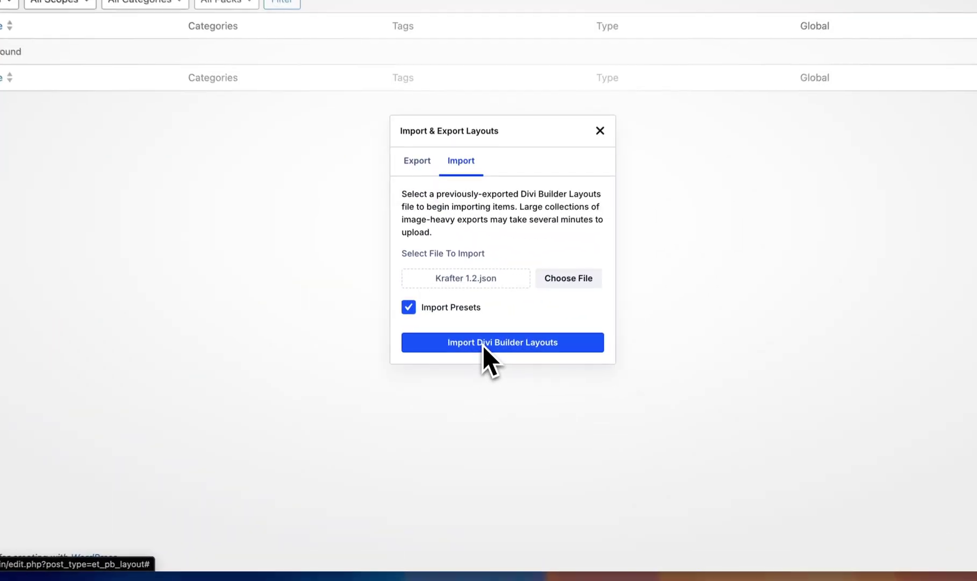
pyautogui.click(475, 393)
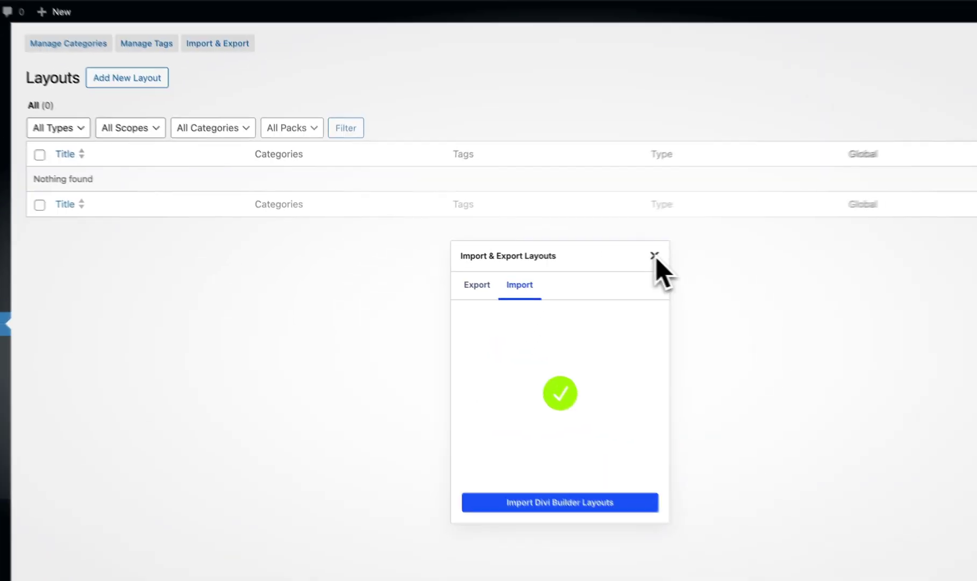
pyautogui.click(553, 252)
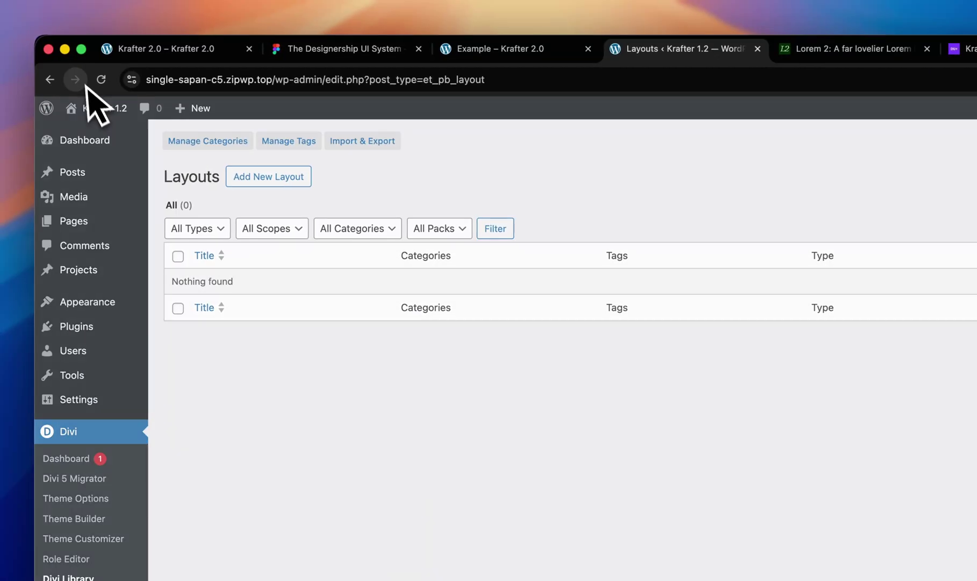
pyautogui.click(101, 79)
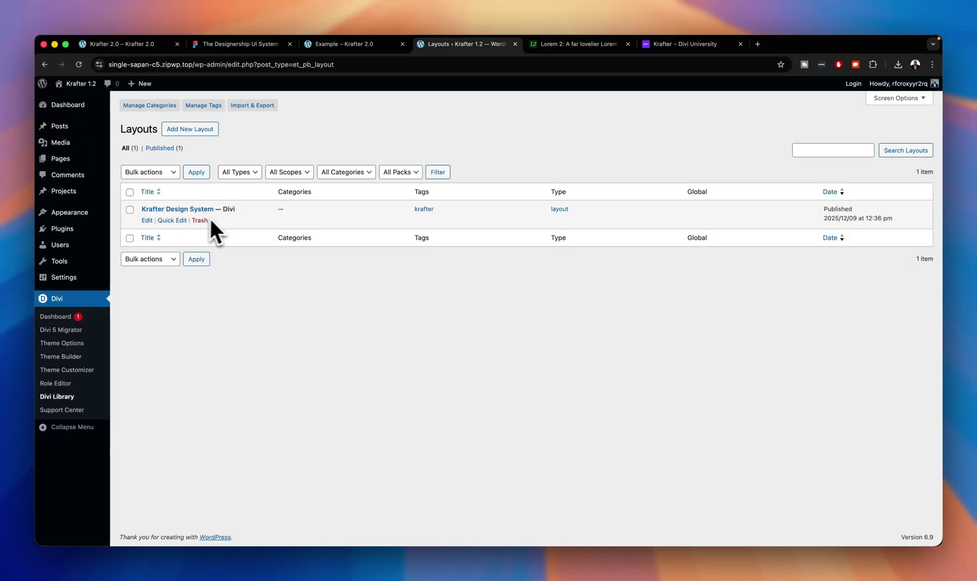
# Create a new page titled New Design and start building it with the Divi Builder.
pyautogui.moveTo(86, 161)
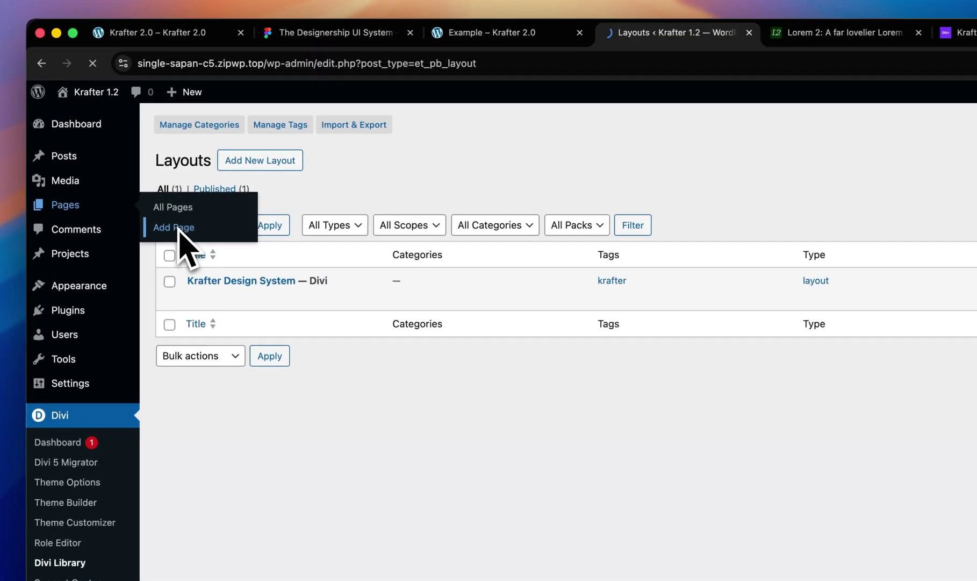
pyautogui.click(135, 174)
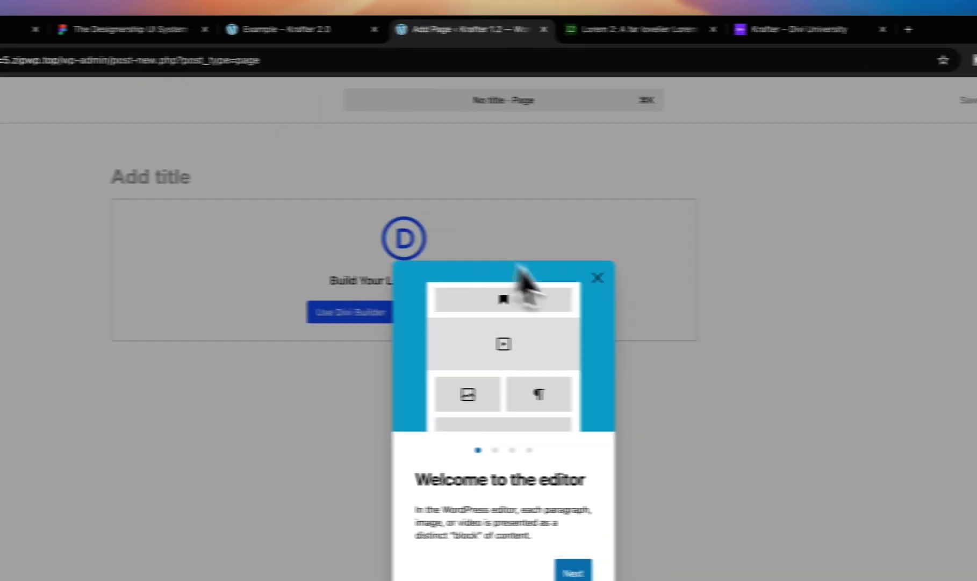
pyautogui.click(578, 278)
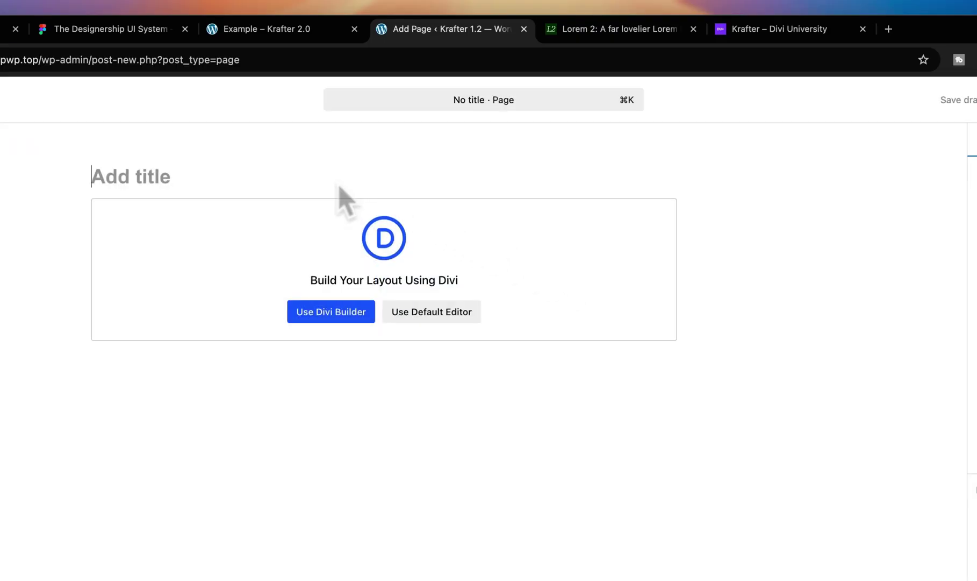
pyautogui.write('New Design')
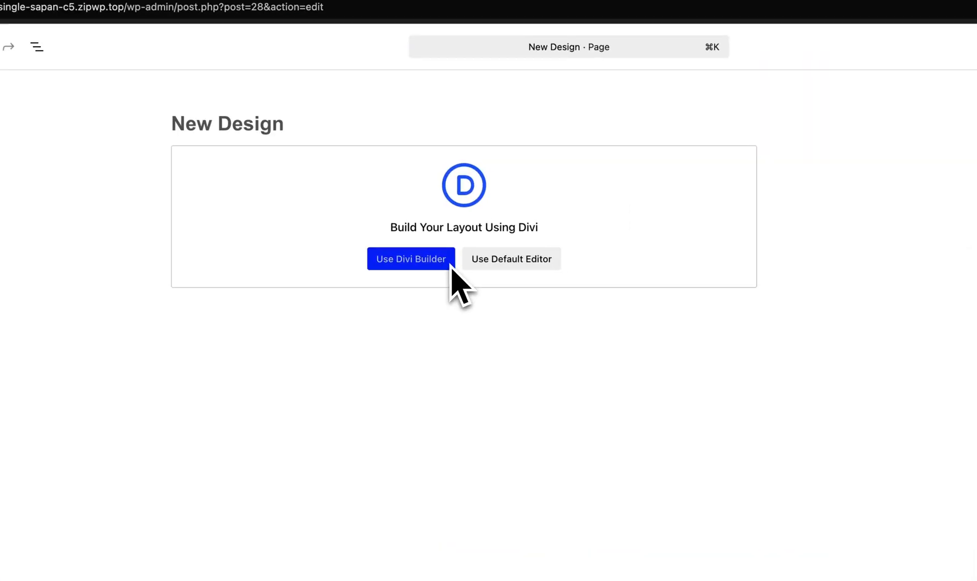
pyautogui.click(450, 266)
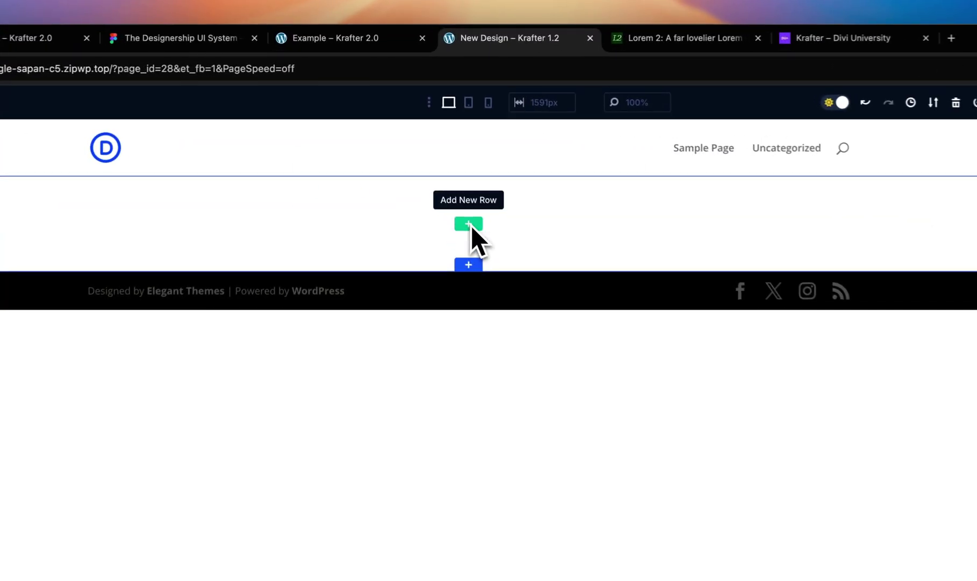
# Insert a row with two equal columns and add an Image module to its first column.
pyautogui.click(435, 170)
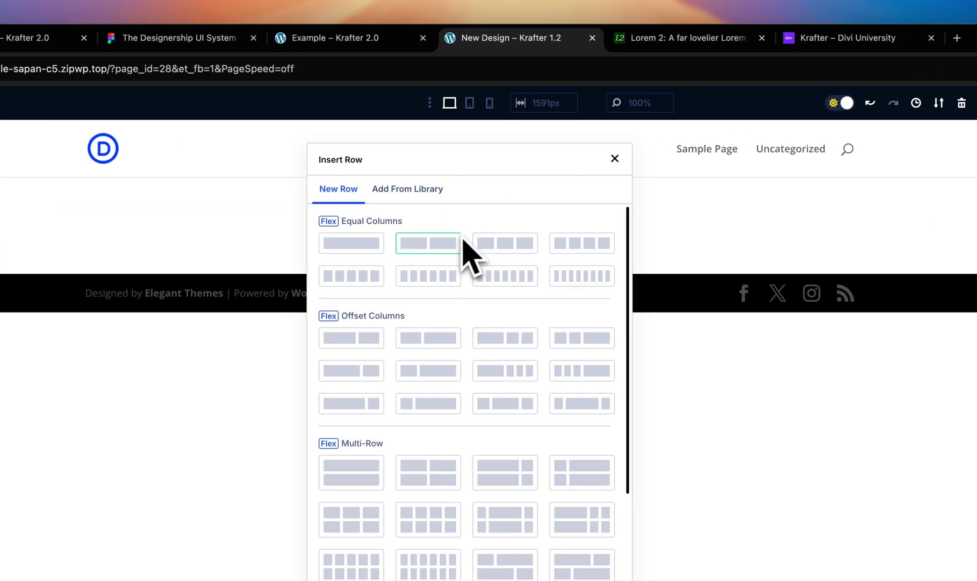
pyautogui.click(448, 249)
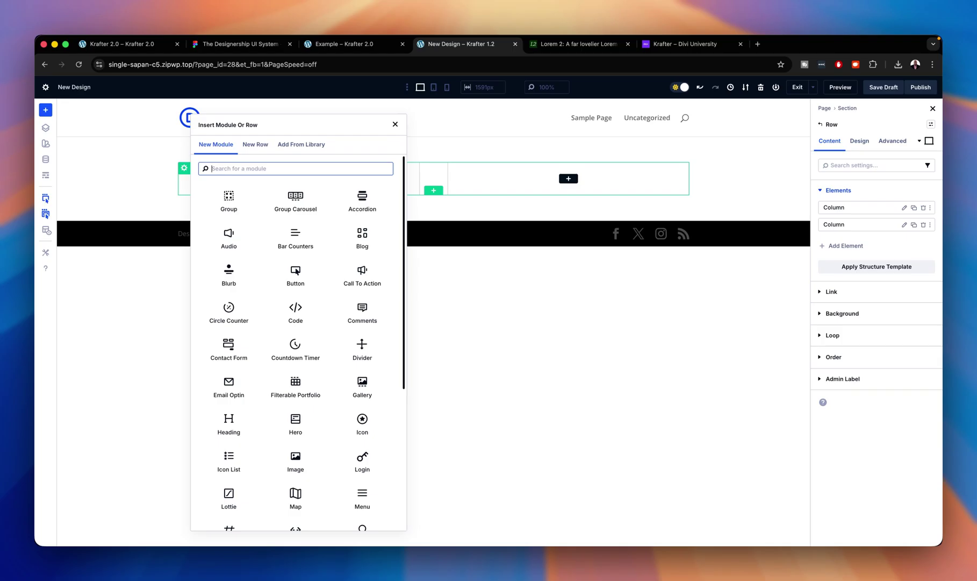
pyautogui.write('image')
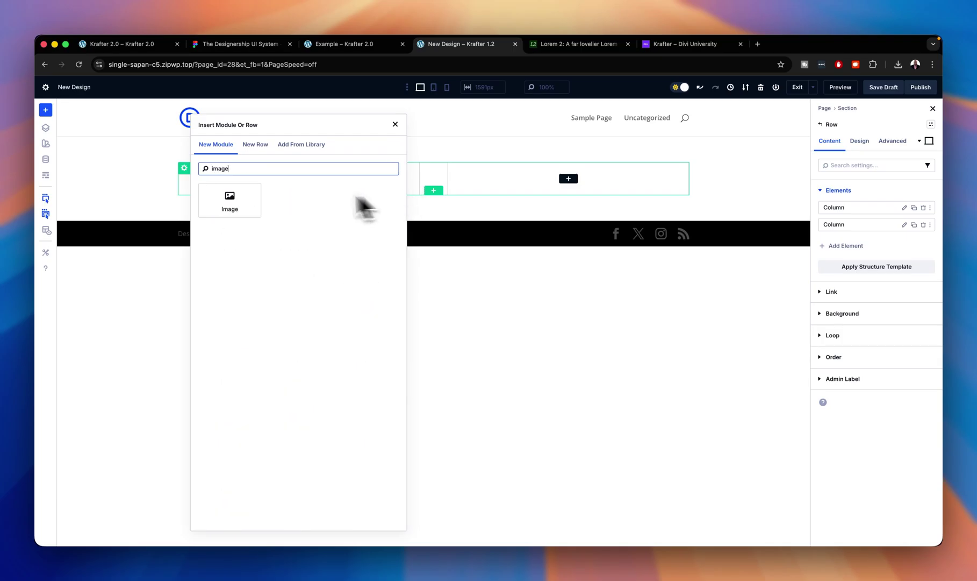
pyautogui.click(231, 202)
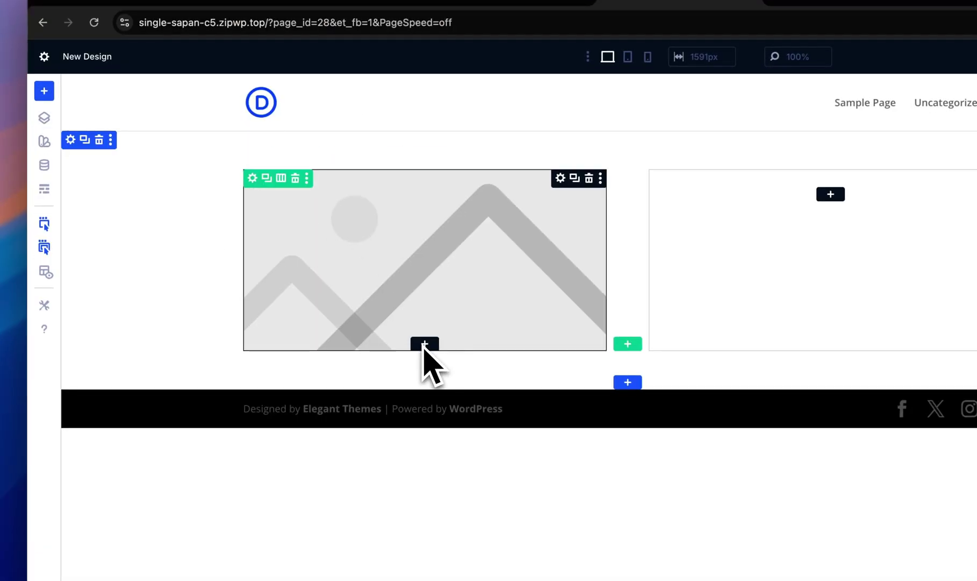
# Add a Heading module below the image and a Text module below the heading.
pyautogui.click(425, 344)
pyautogui.write('heading')
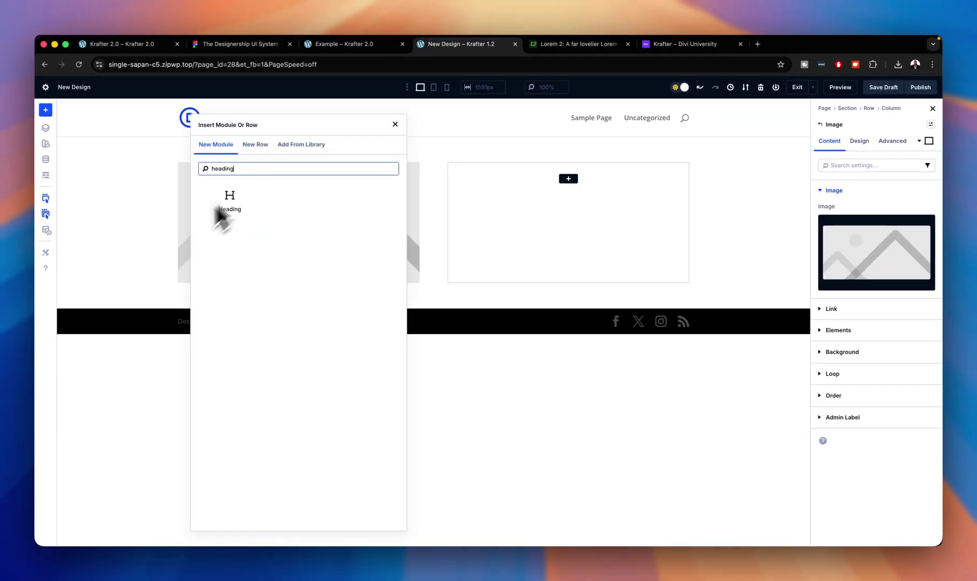
pyautogui.click(221, 204)
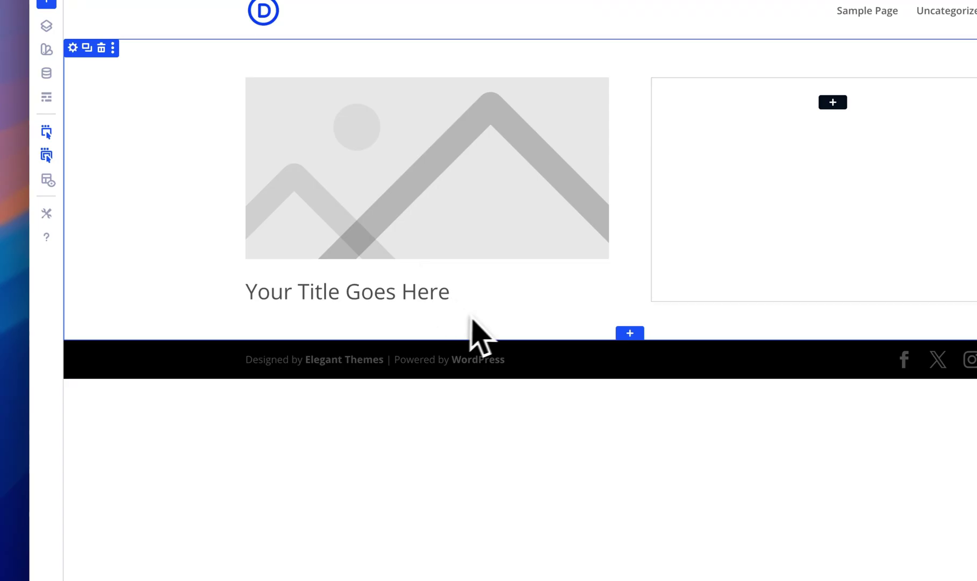
pyautogui.moveTo(547, 290)
pyautogui.click(600, 290)
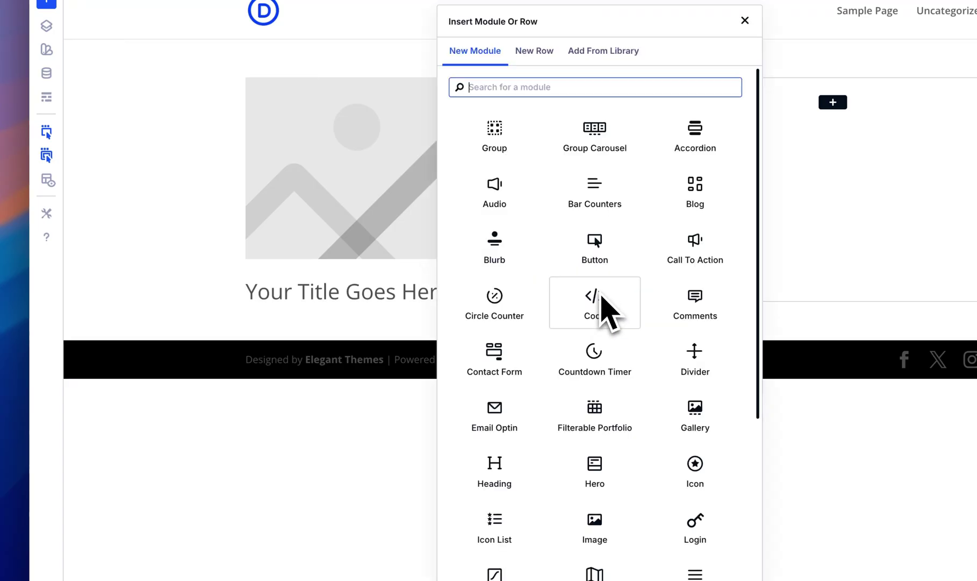
pyautogui.write('text')
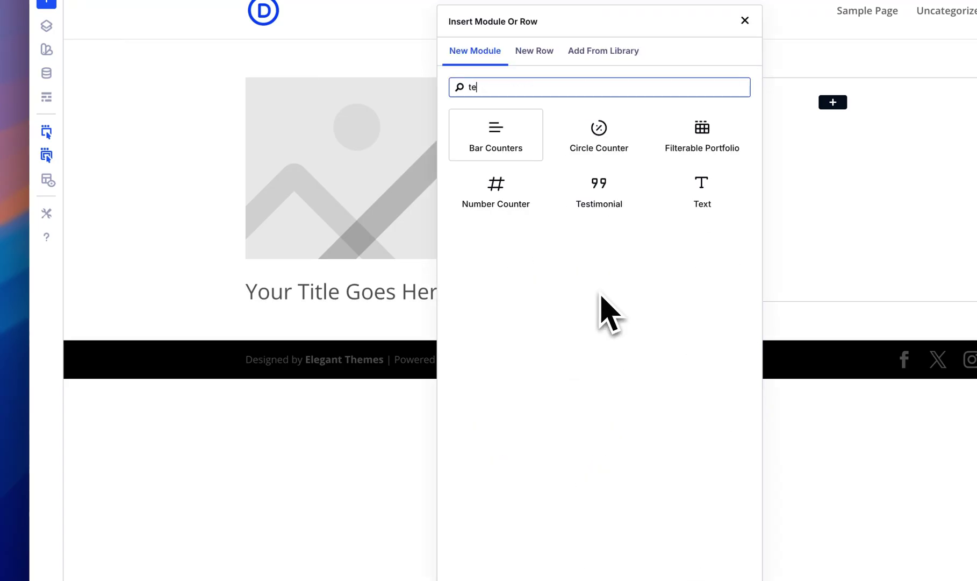
pyautogui.click(523, 151)
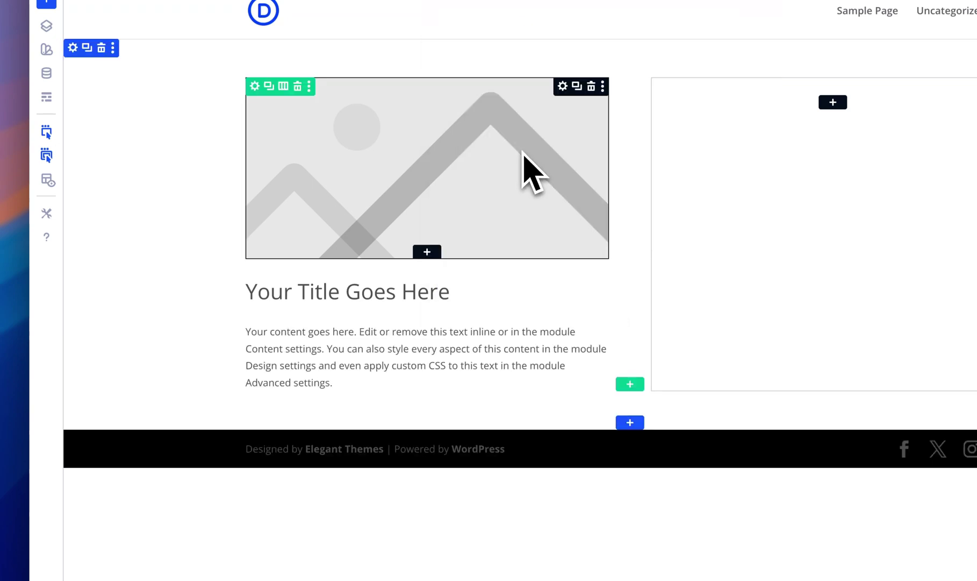
# Add a Button module below the text in the first column.
pyautogui.moveTo(546, 386)
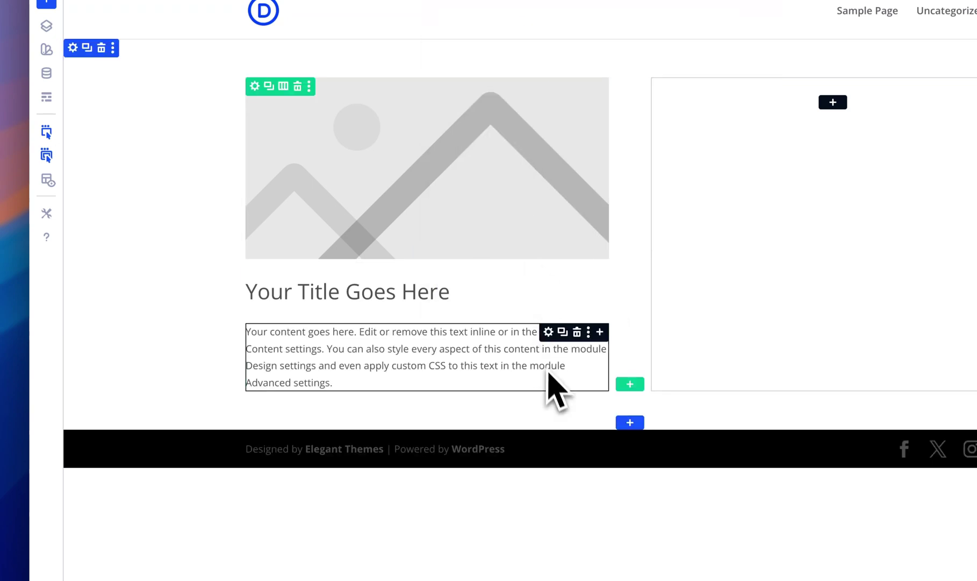
pyautogui.click(600, 332)
pyautogui.write('bu')
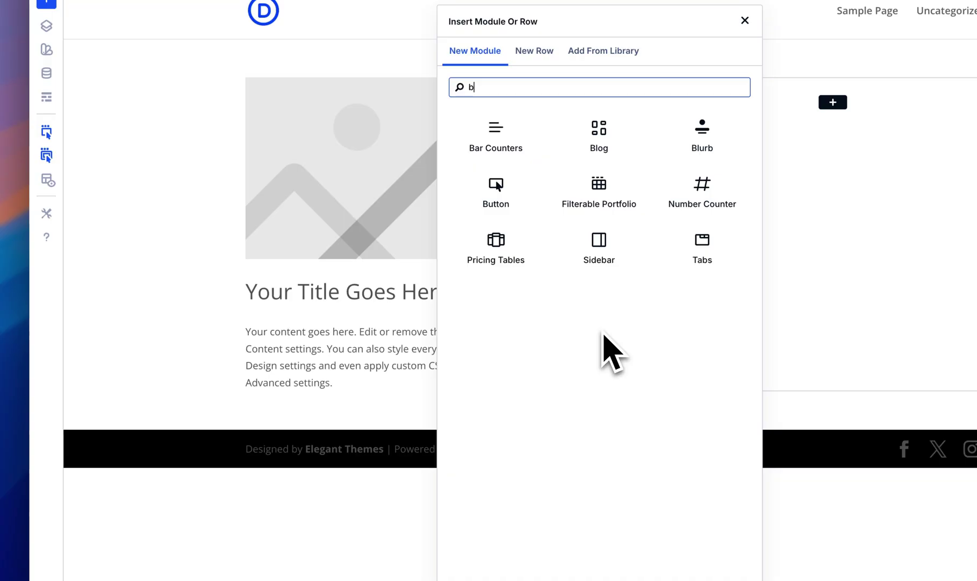
pyautogui.click(517, 146)
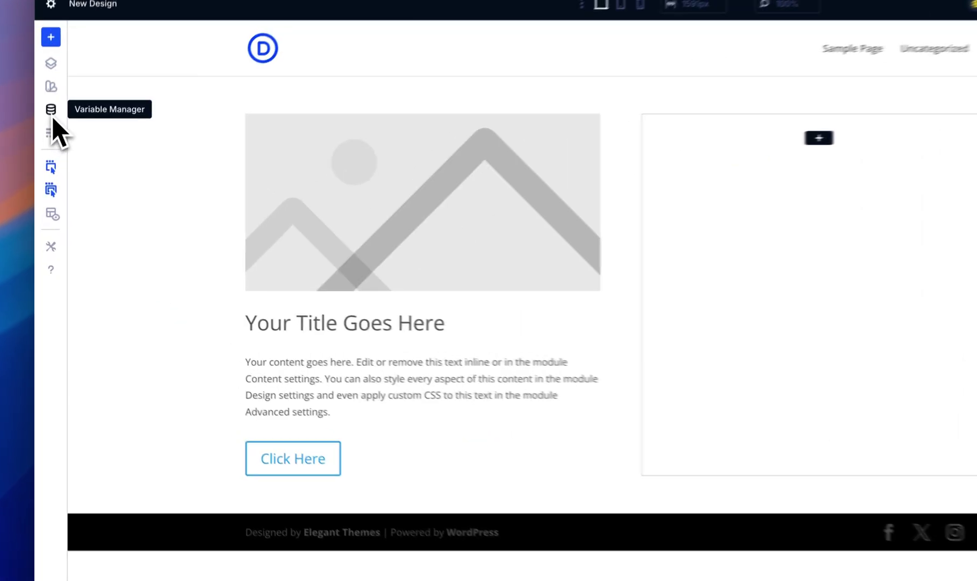
# Set the global Headings font variable to Inter.
pyautogui.click(46, 160)
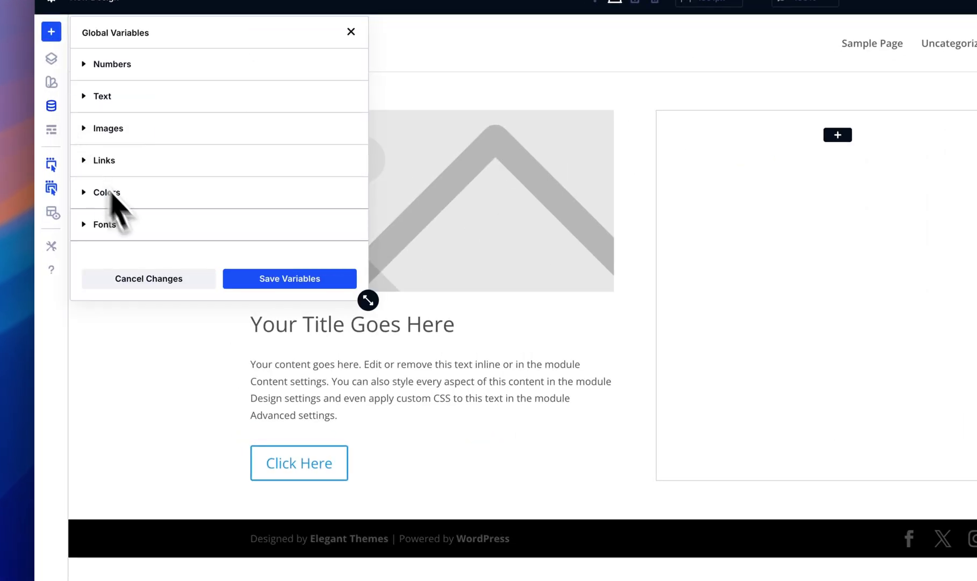
pyautogui.click(126, 229)
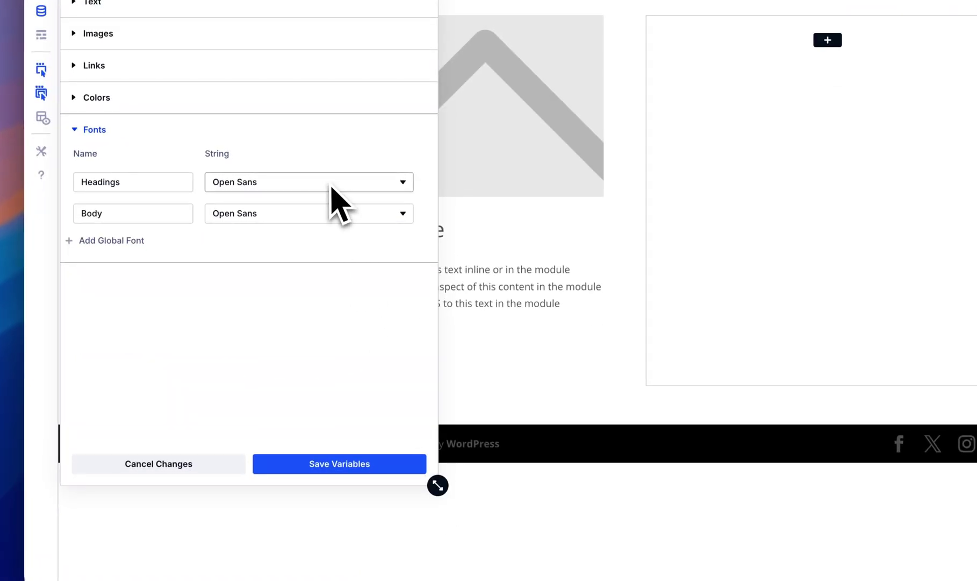
pyautogui.click(295, 276)
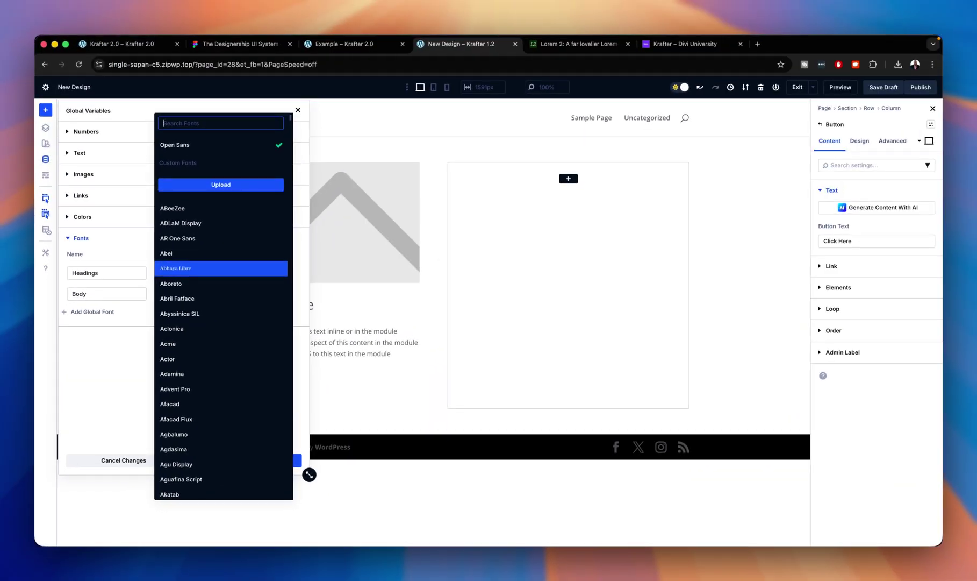
pyautogui.write('in')
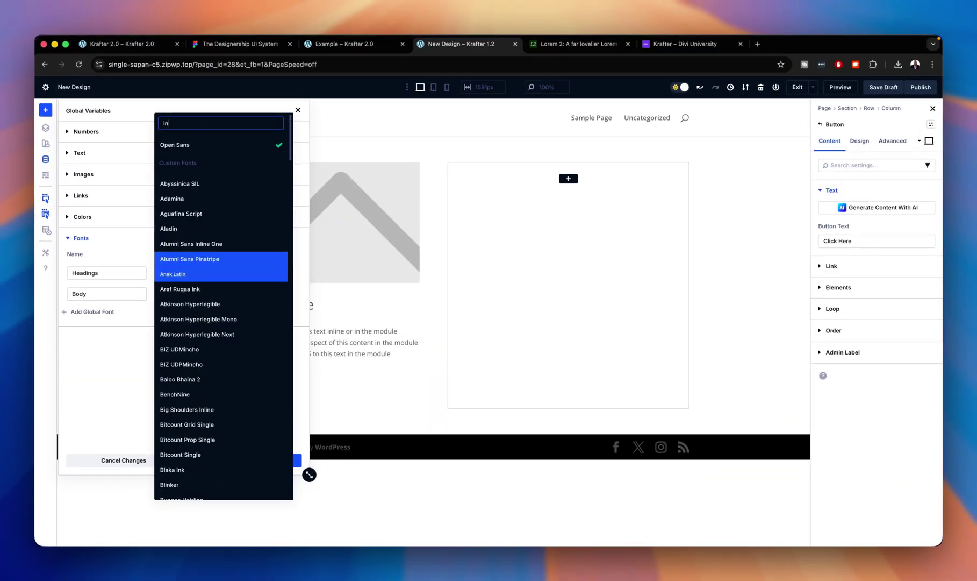
pyautogui.write('ter')
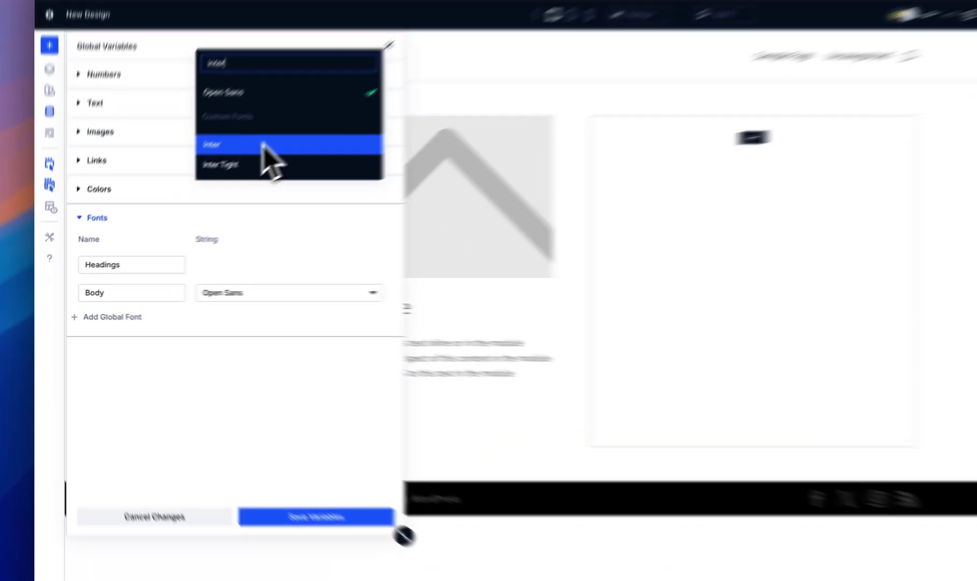
pyautogui.click(202, 184)
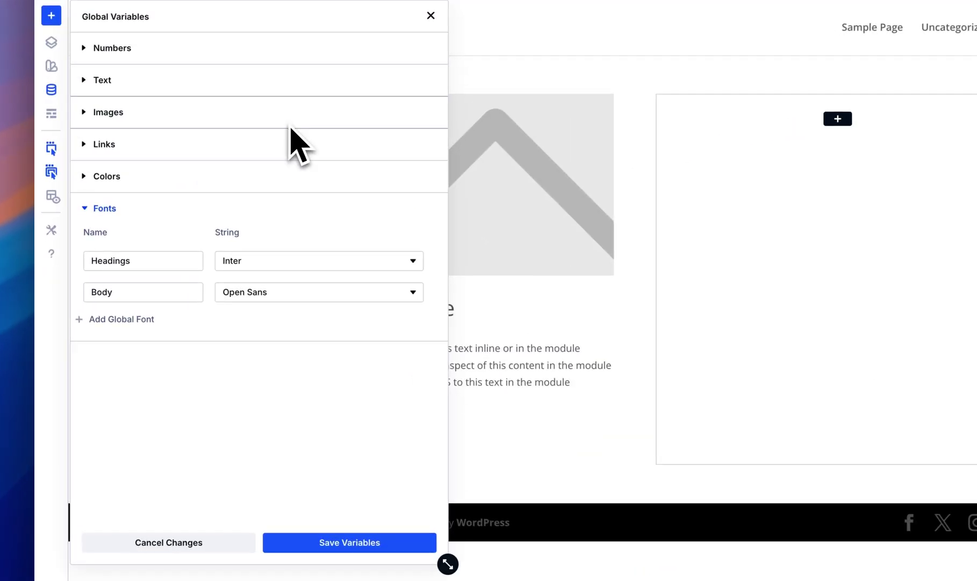
# Set the global Body font variable to Poppins and apply the variable changes across the entire site.
pyautogui.click(277, 296)
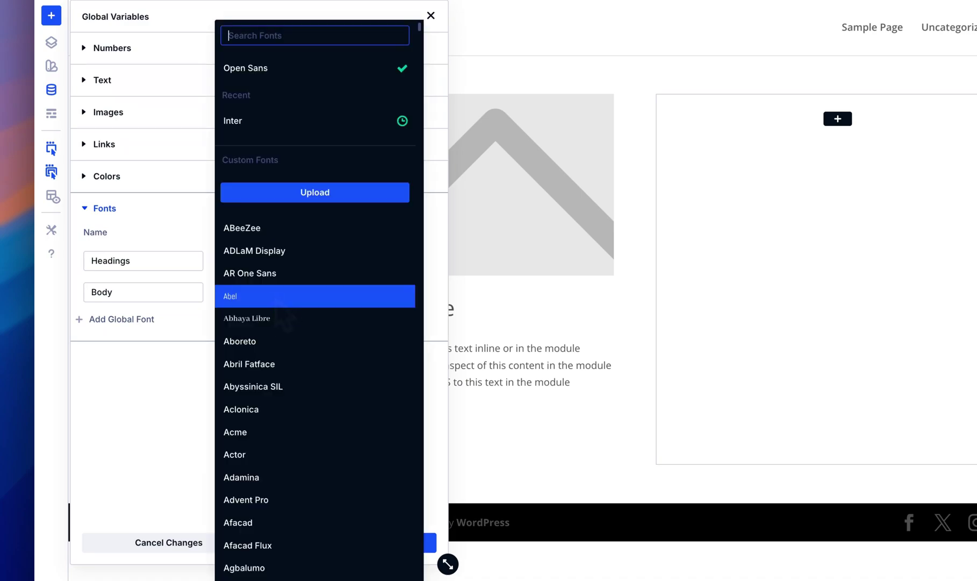
pyautogui.write('popp')
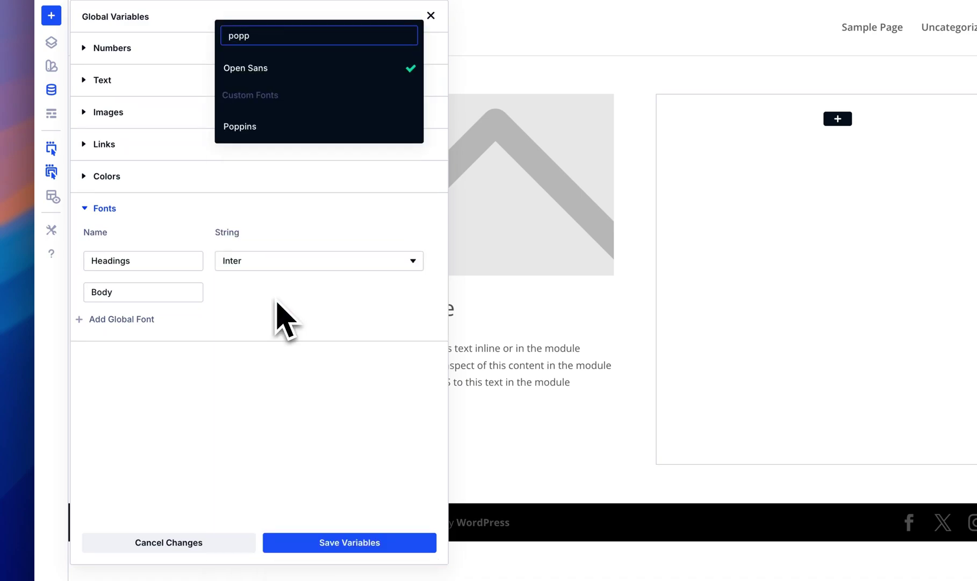
pyautogui.click(277, 126)
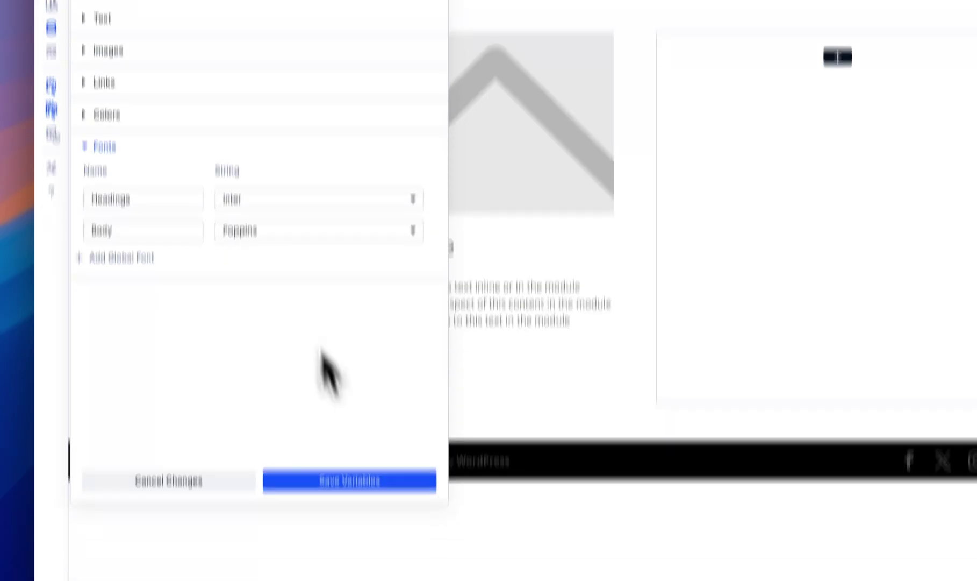
pyautogui.click(364, 482)
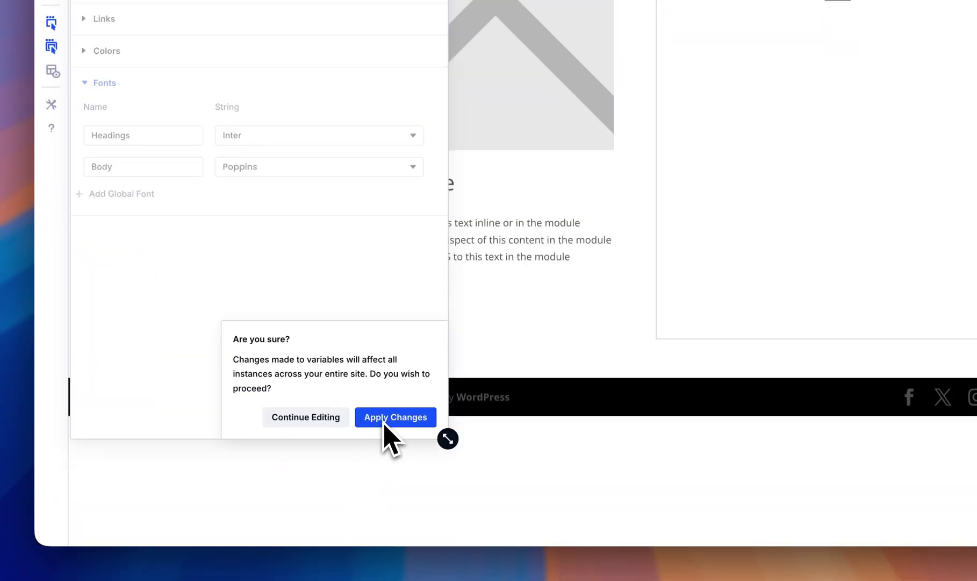
pyautogui.click(384, 417)
pyautogui.click(291, 144)
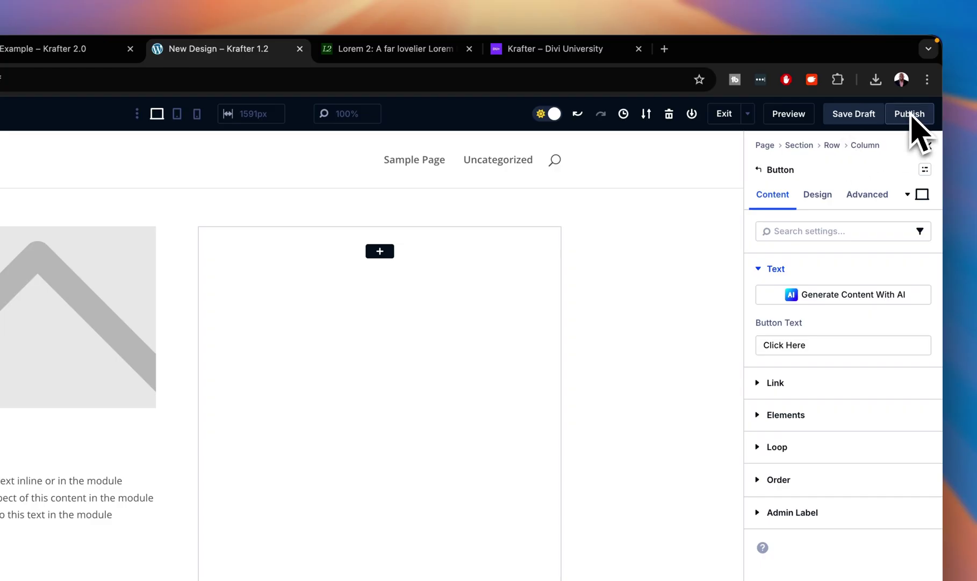
# Publish the page, then replace the row's empty second column with a duplicate of the first column.
pyautogui.click(909, 113)
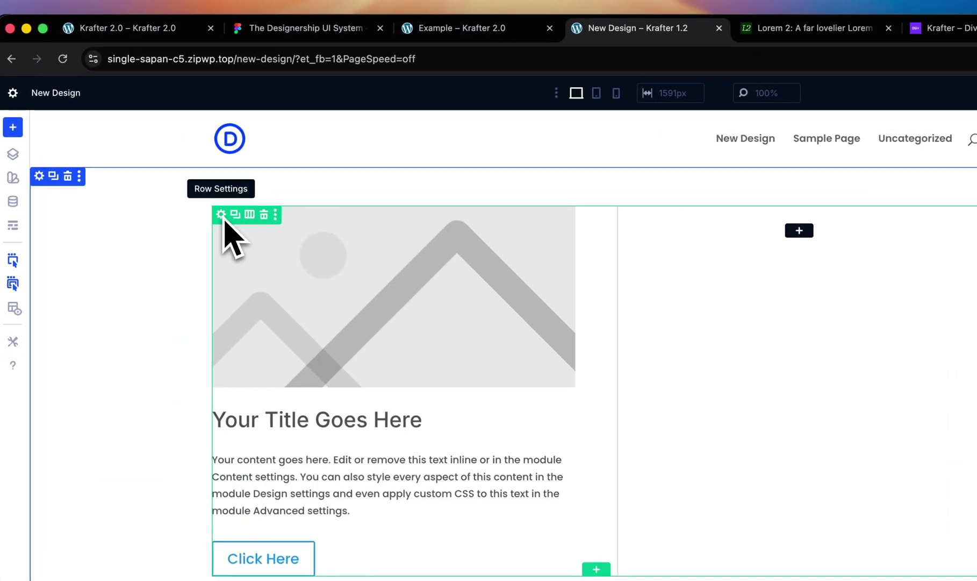
pyautogui.click(185, 169)
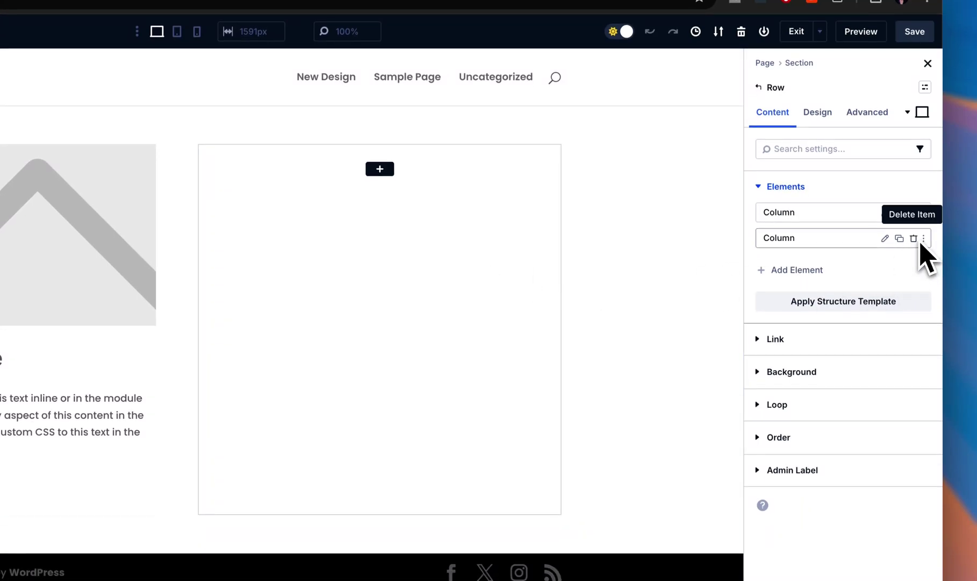
pyautogui.click(916, 242)
pyautogui.click(901, 213)
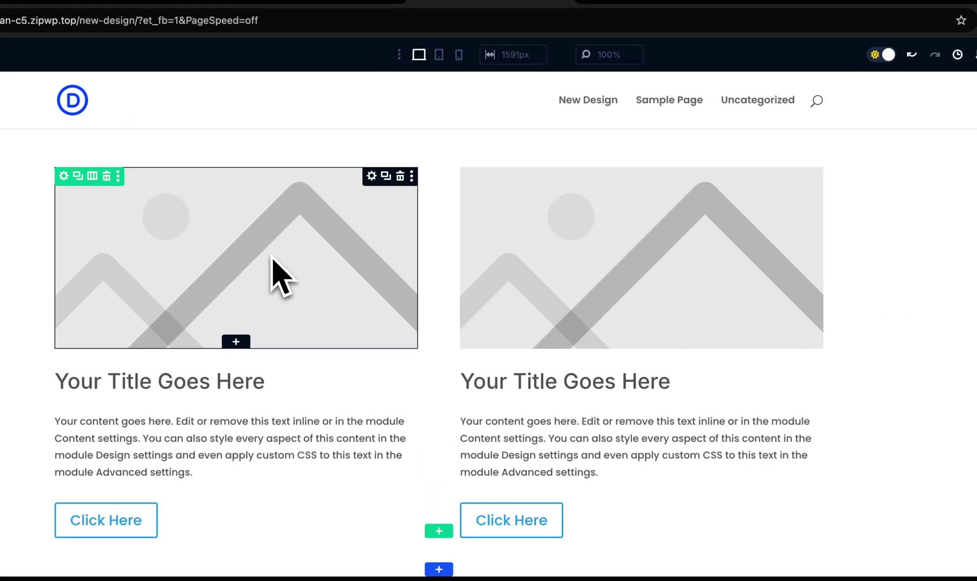
# Upload anastase-maragos-7kEpUPB8vNk-unsplash.jpg and use it as the image in the first column.
pyautogui.click(271, 258)
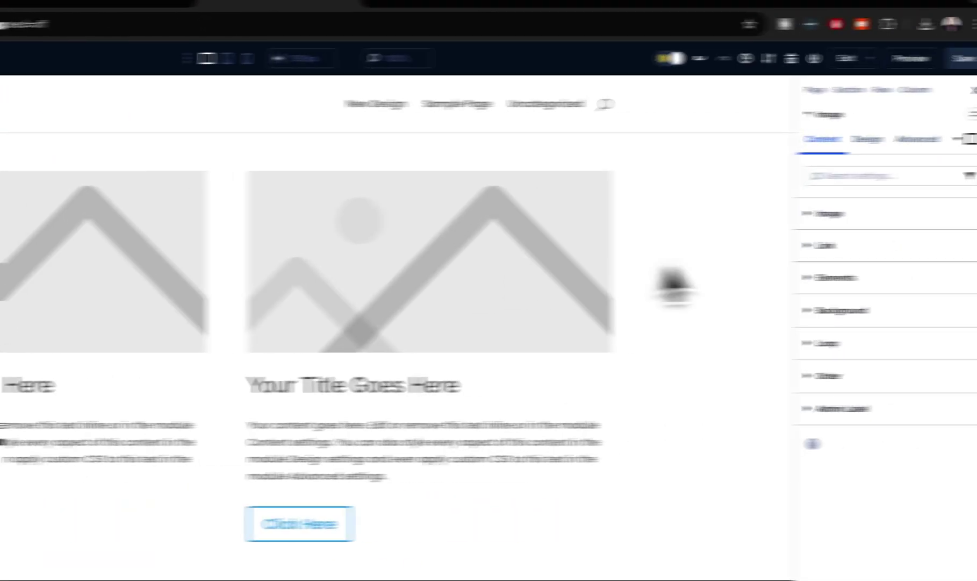
pyautogui.click(855, 218)
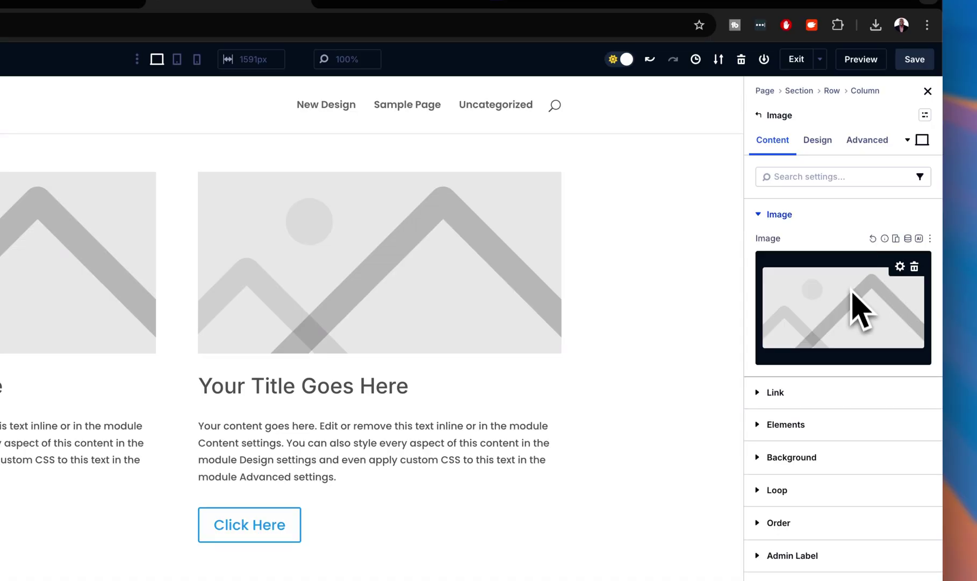
pyautogui.click(860, 312)
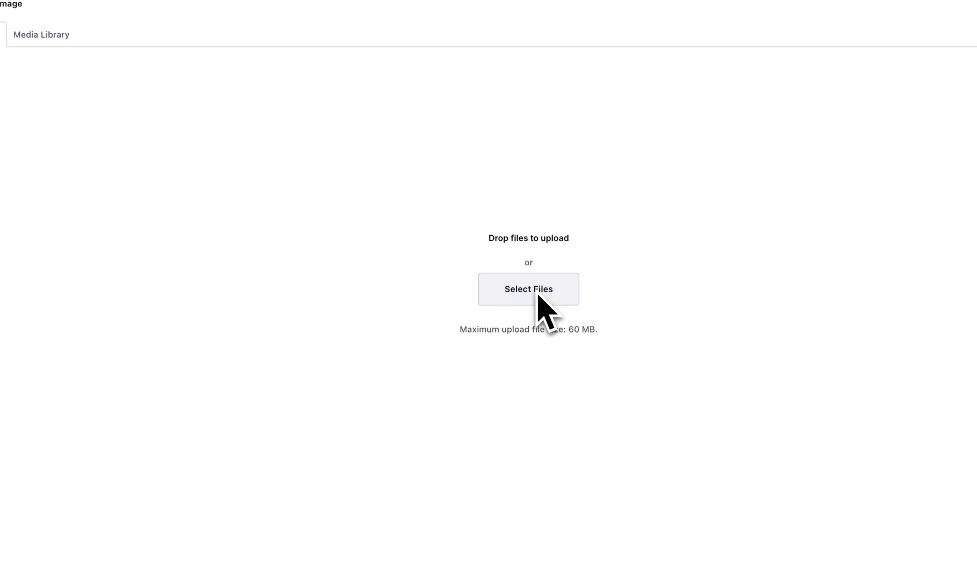
pyautogui.click(539, 295)
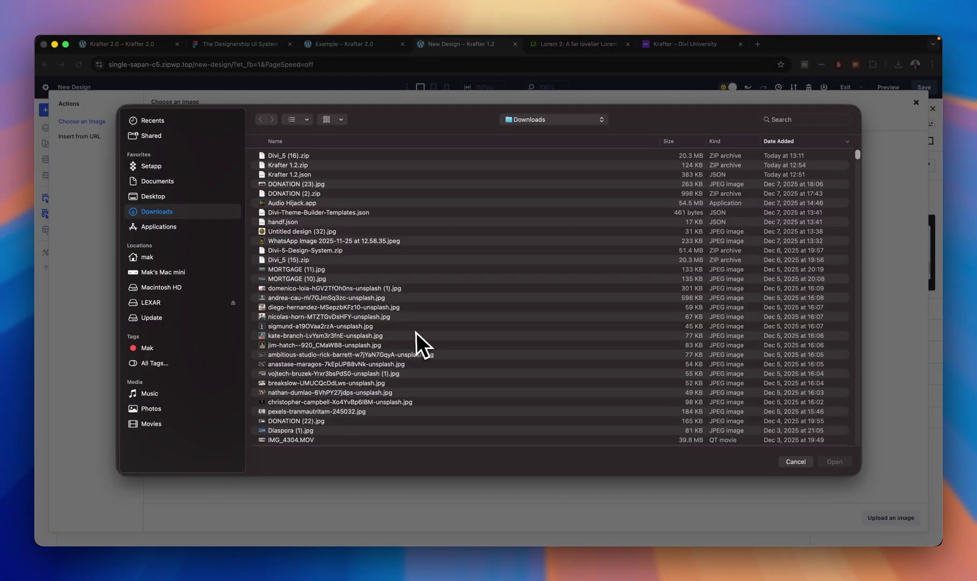
pyautogui.click(454, 356)
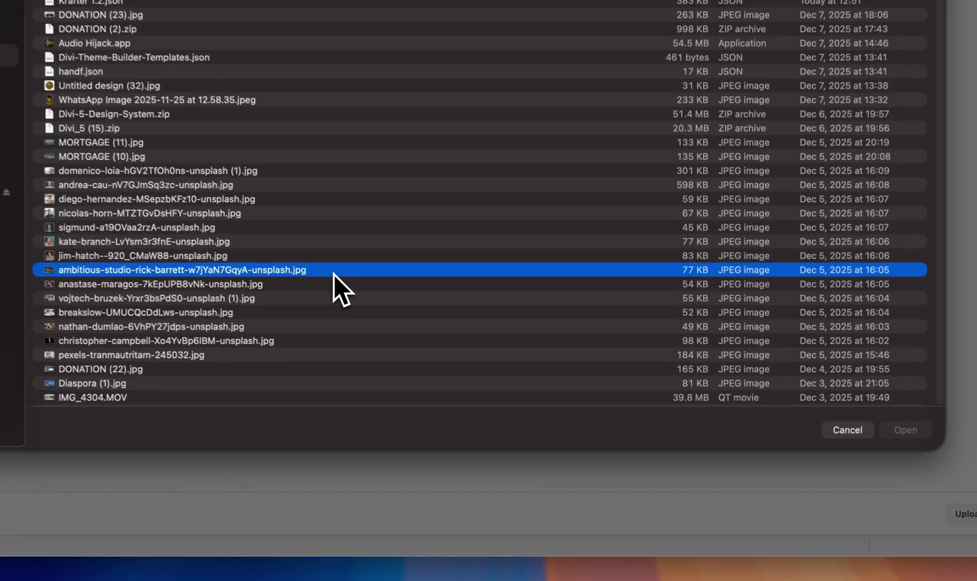
pyautogui.press('space')
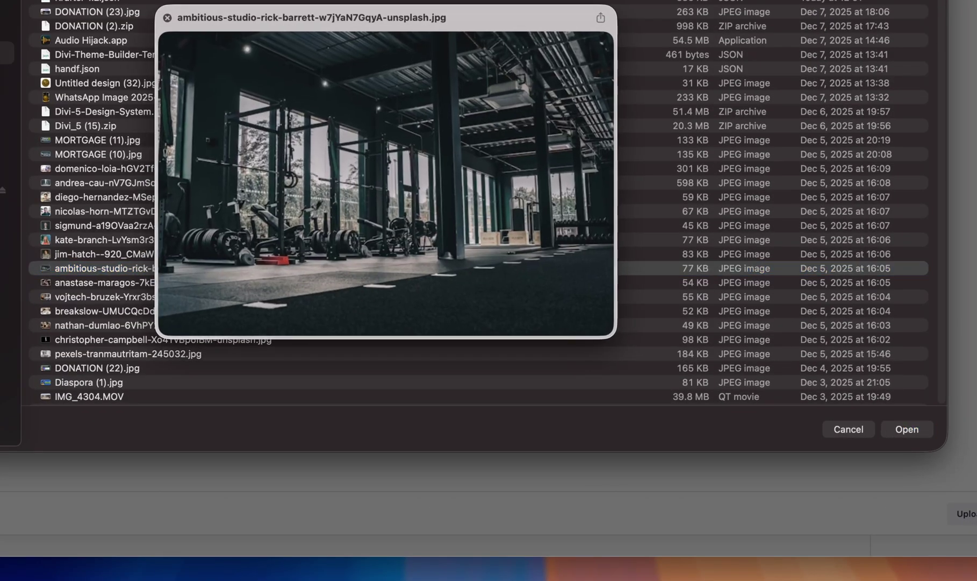
pyautogui.press('space')
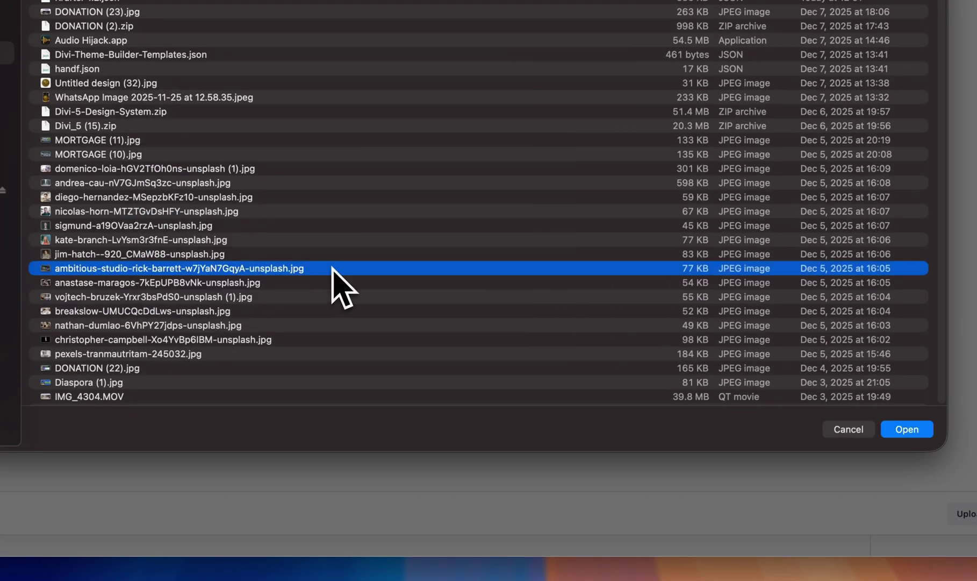
pyautogui.click(322, 283)
pyautogui.press('space')
pyautogui.press('space')
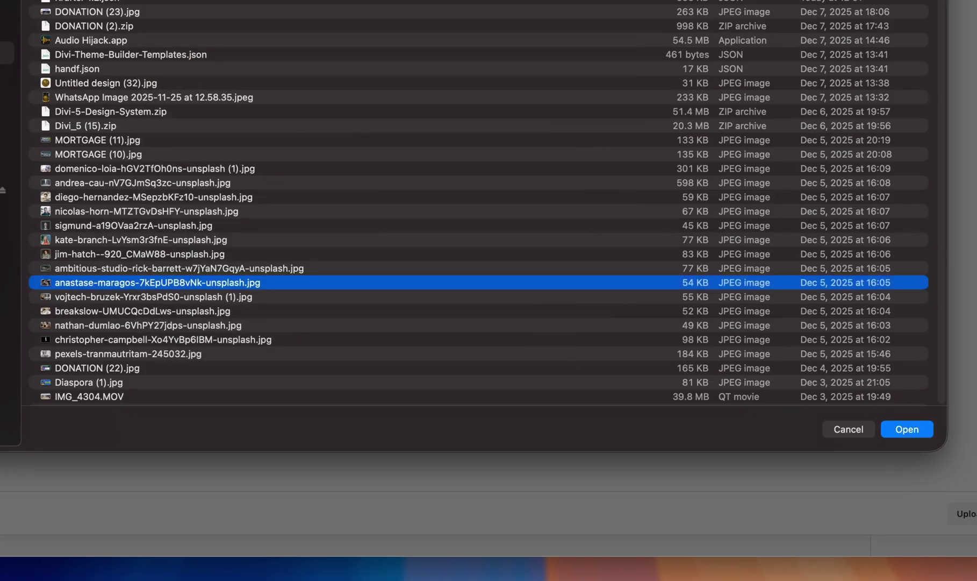
pyautogui.press('Return')
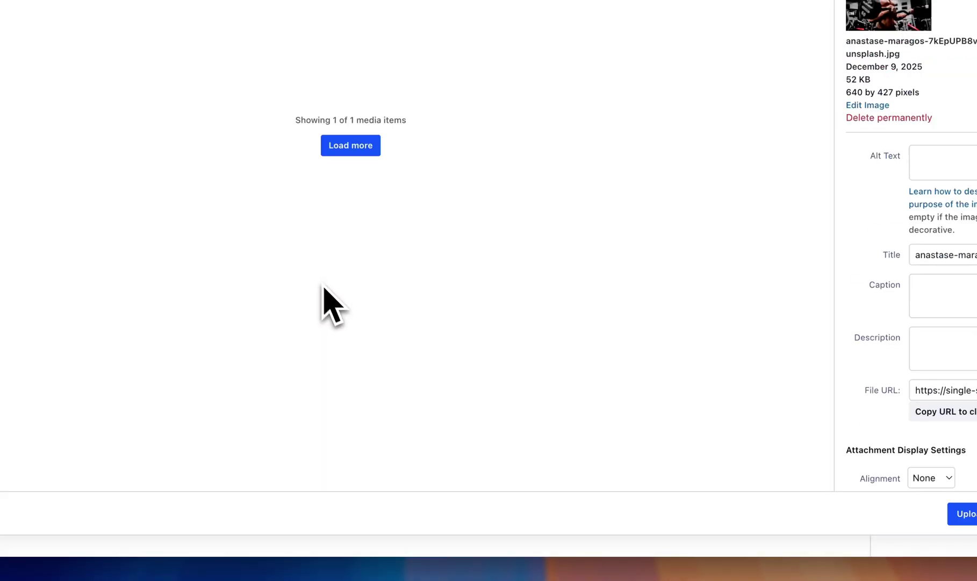
pyautogui.click(966, 513)
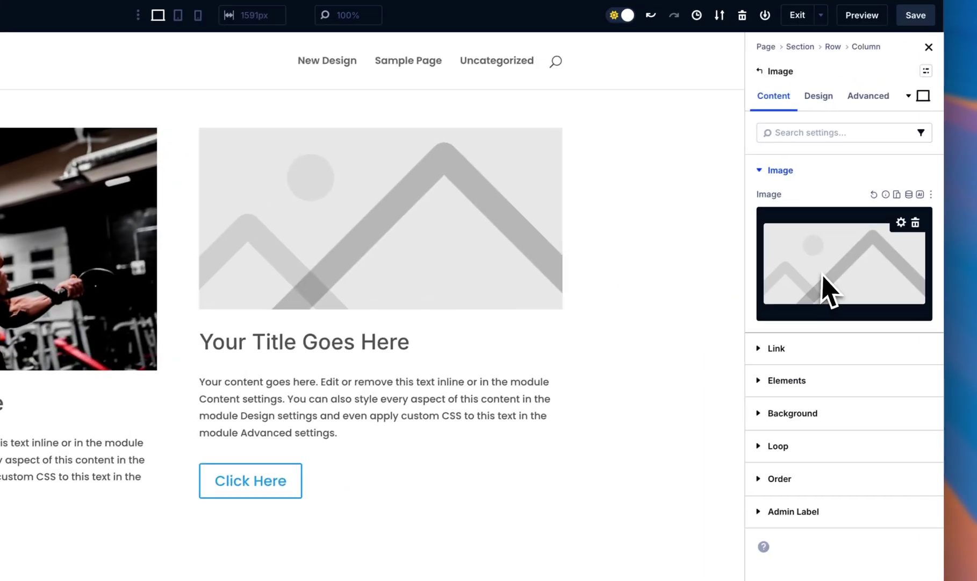
# Replace the second column's placeholder image with the uploaded gym photo from the media library.
pyautogui.click(825, 286)
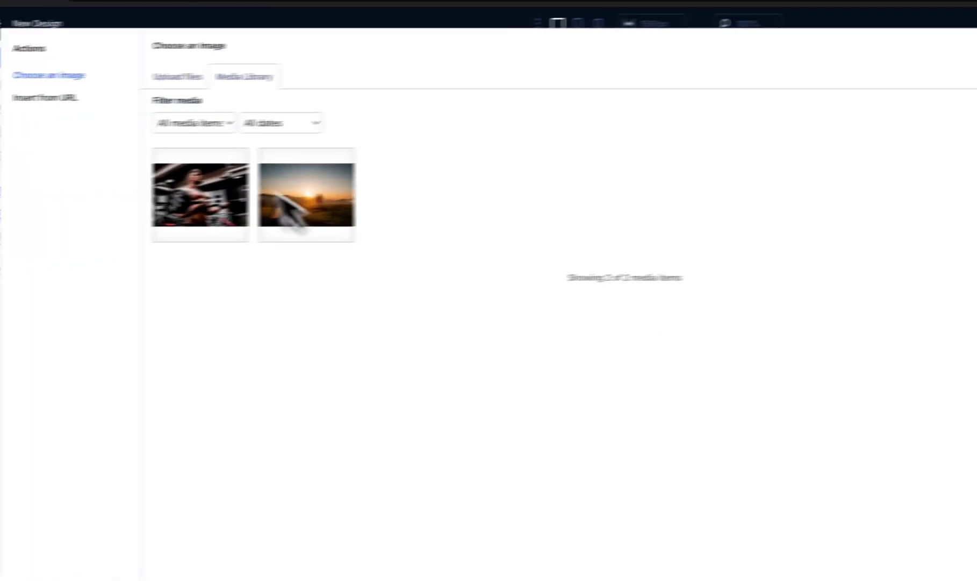
pyautogui.click(247, 201)
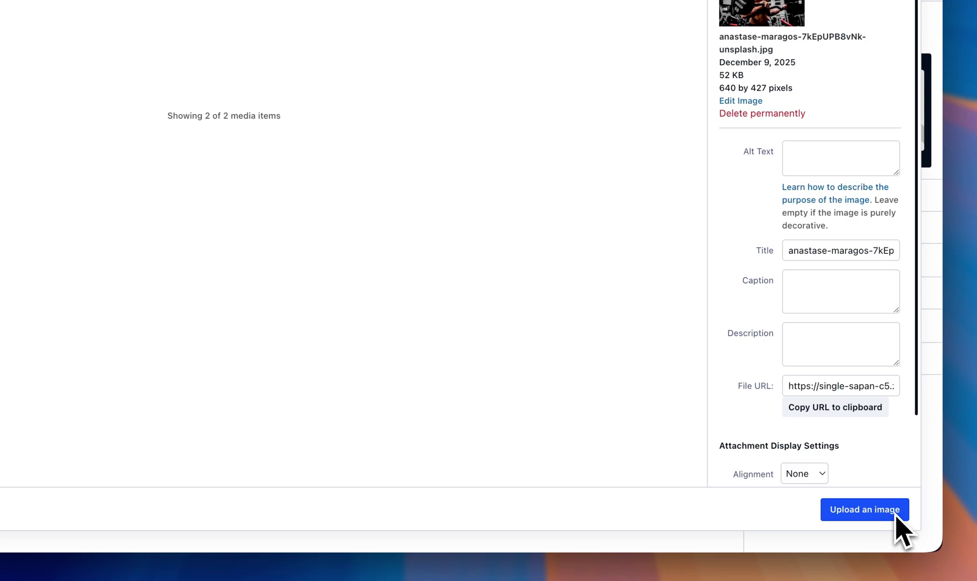
pyautogui.click(892, 515)
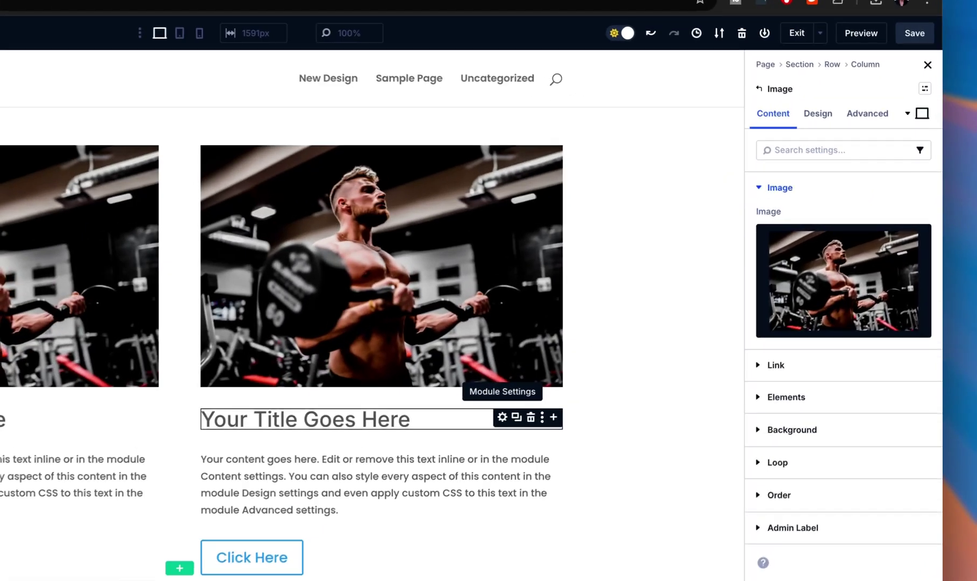
# Set the second column's heading to level H3 and assign the h3 preset to its heading text.
pyautogui.click(649, 343)
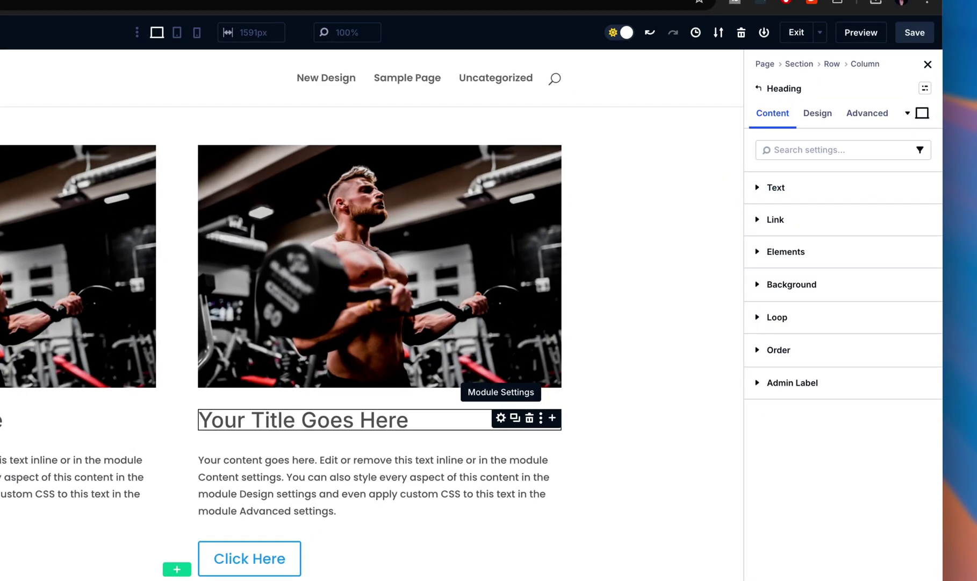
pyautogui.click(831, 118)
pyautogui.click(828, 257)
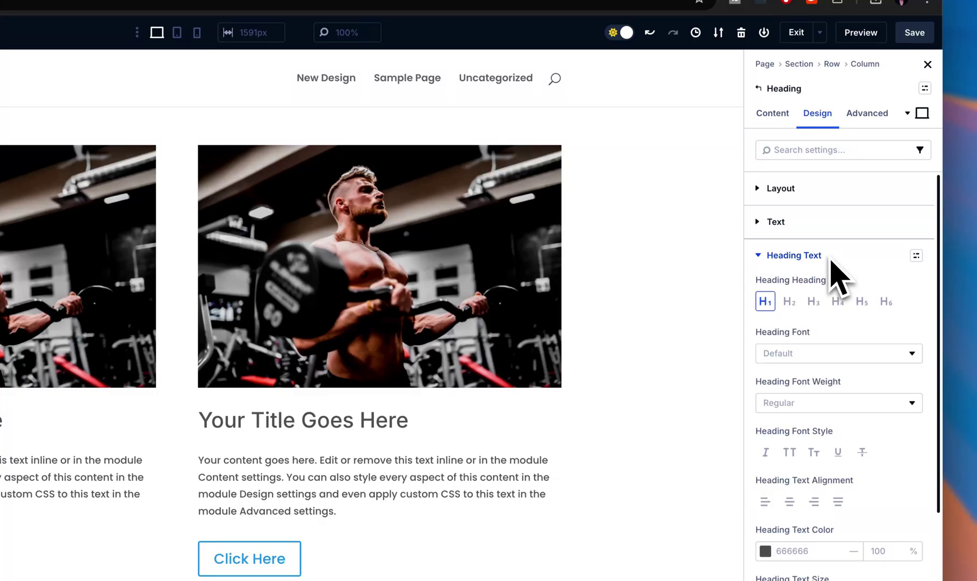
pyautogui.click(815, 304)
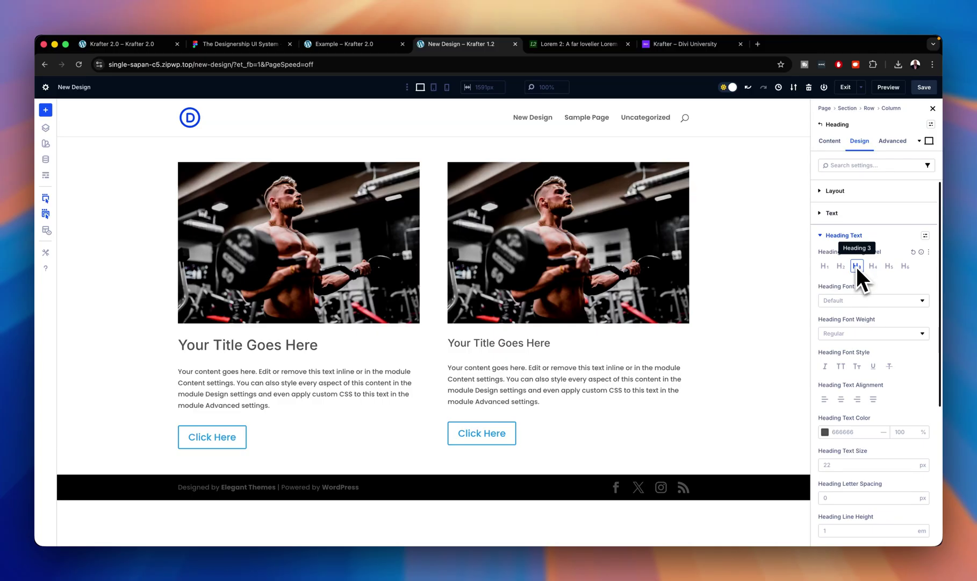
pyautogui.click(925, 235)
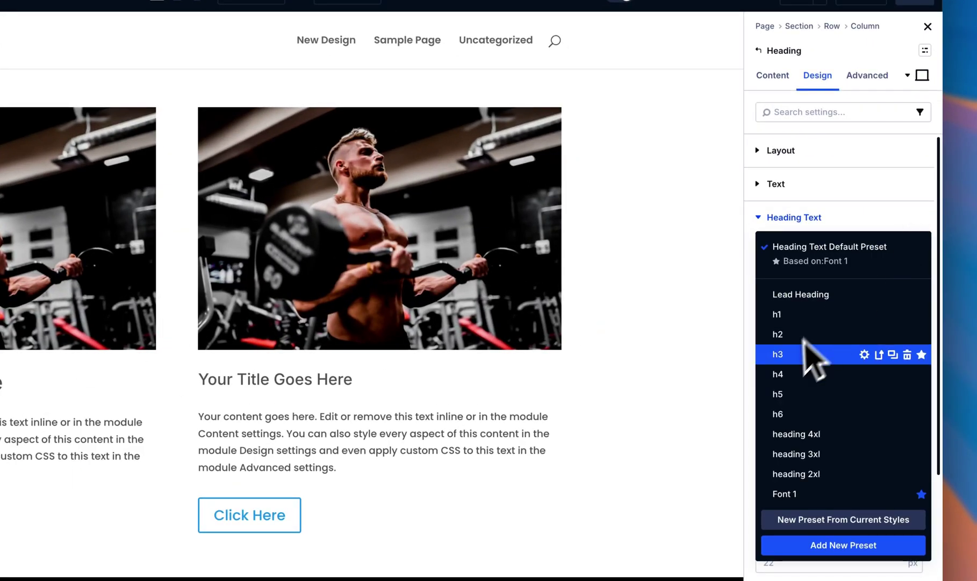
pyautogui.click(790, 355)
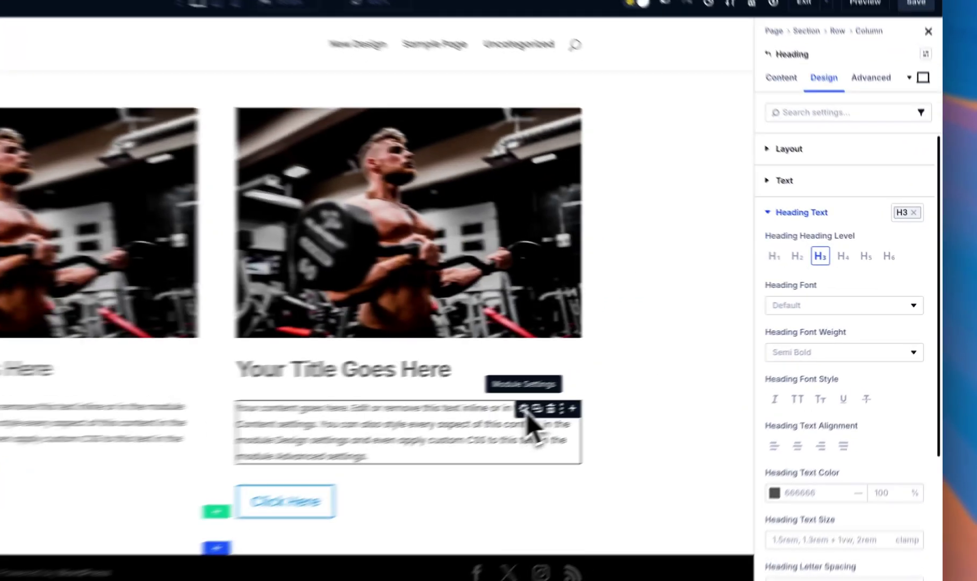
# Assign the body imported text preset to the text module in the second column.
pyautogui.click(650, 373)
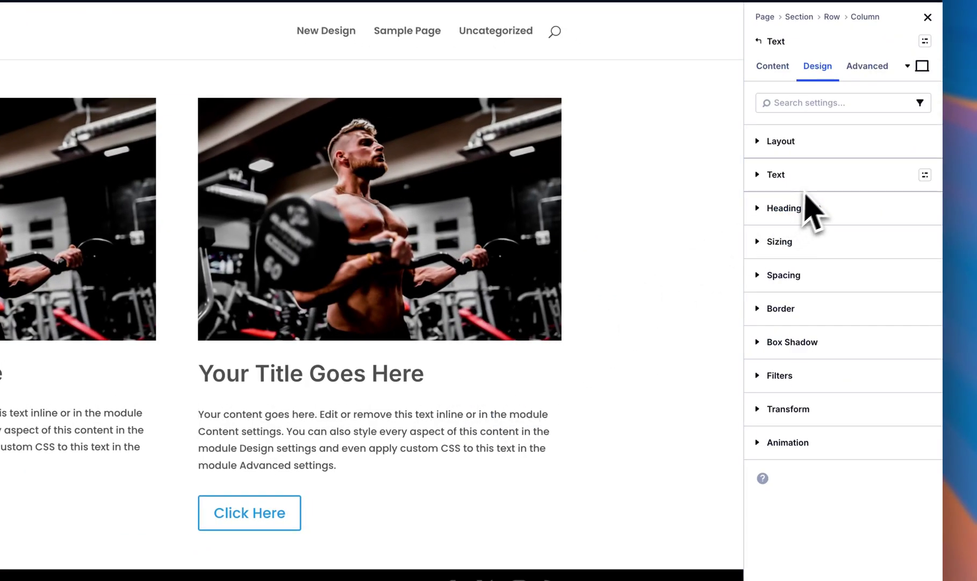
pyautogui.click(926, 176)
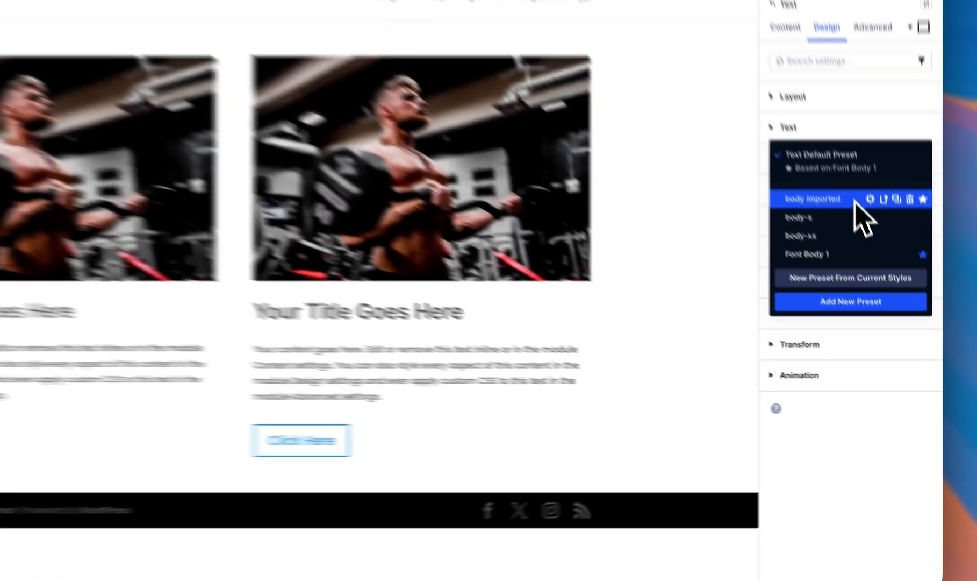
pyautogui.click(875, 264)
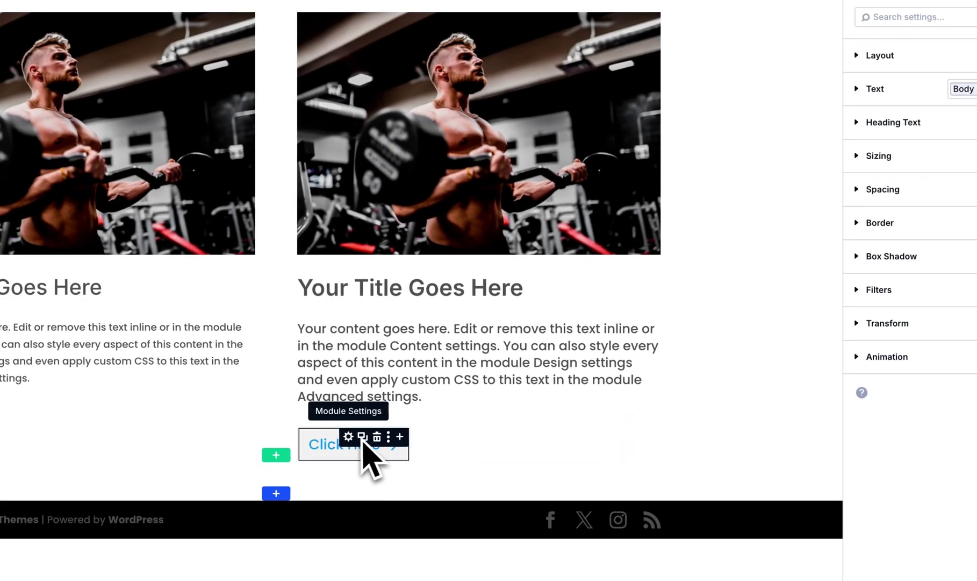
# Assign the button primary preset to the second column's button.
pyautogui.click(351, 438)
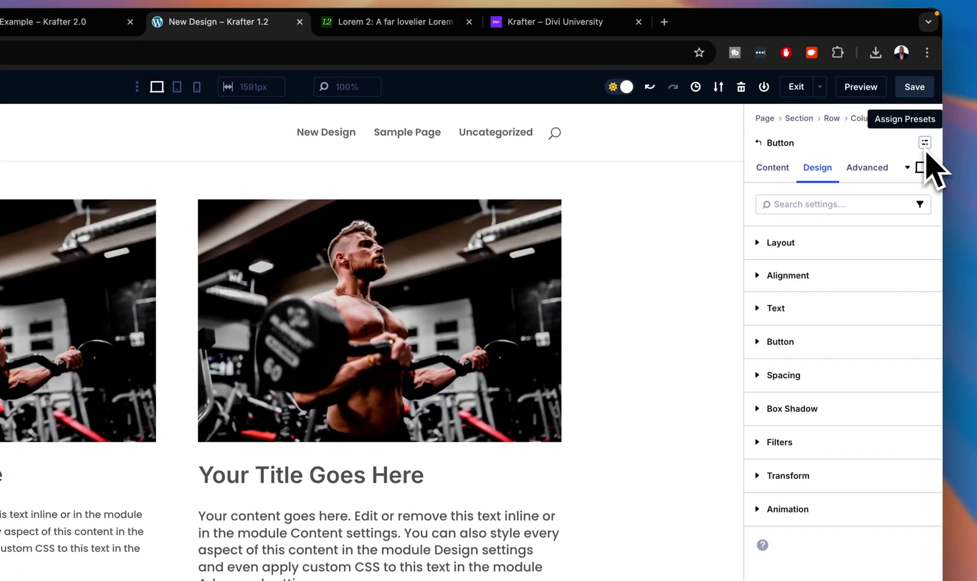
pyautogui.click(925, 144)
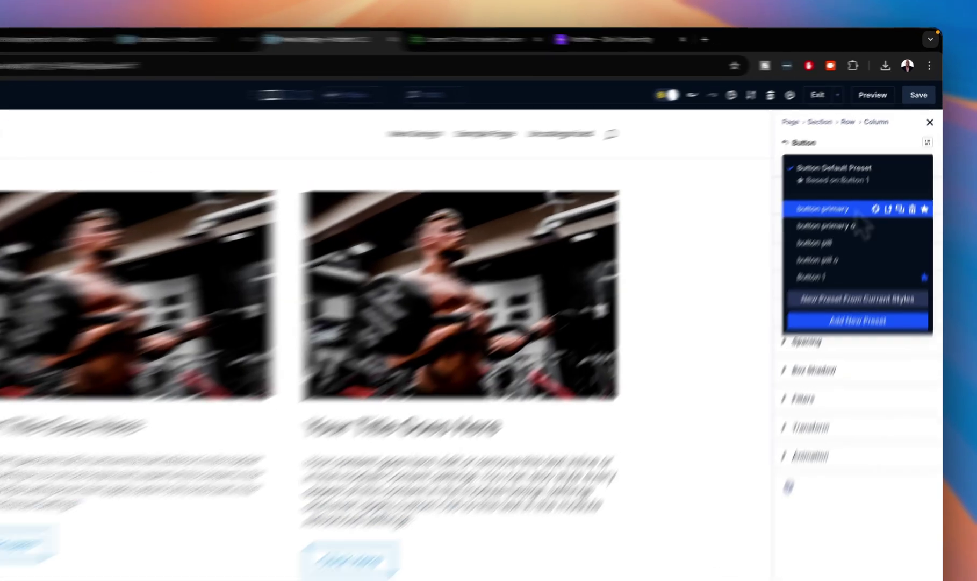
pyautogui.click(875, 177)
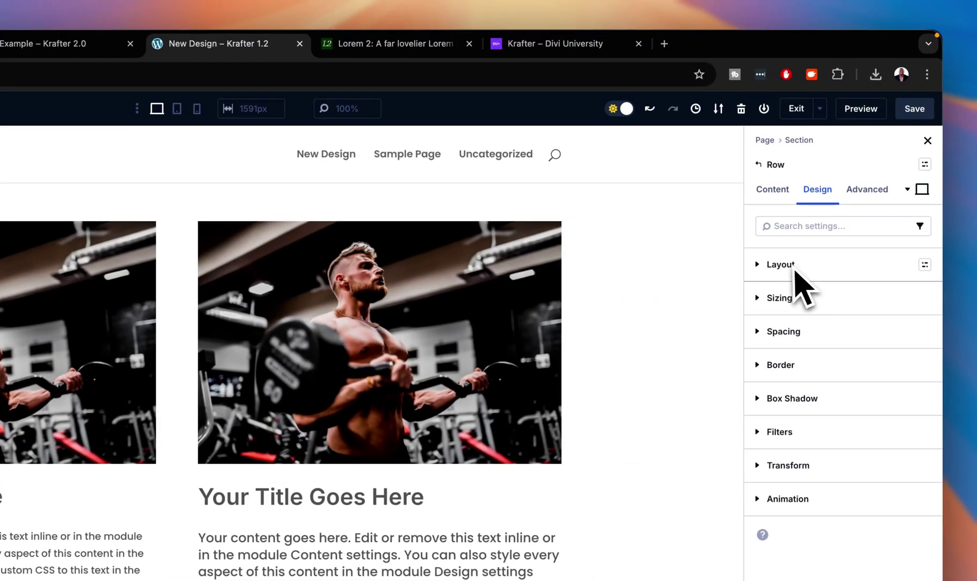
# Open the second column's settings from the row and assign the reset preset to its layout.
pyautogui.click(790, 268)
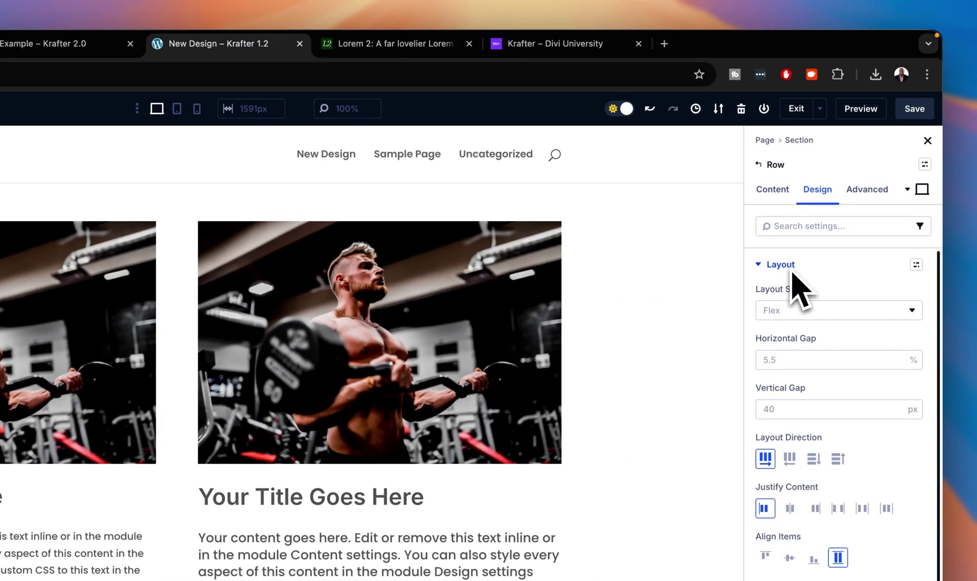
pyautogui.click(791, 268)
pyautogui.click(774, 194)
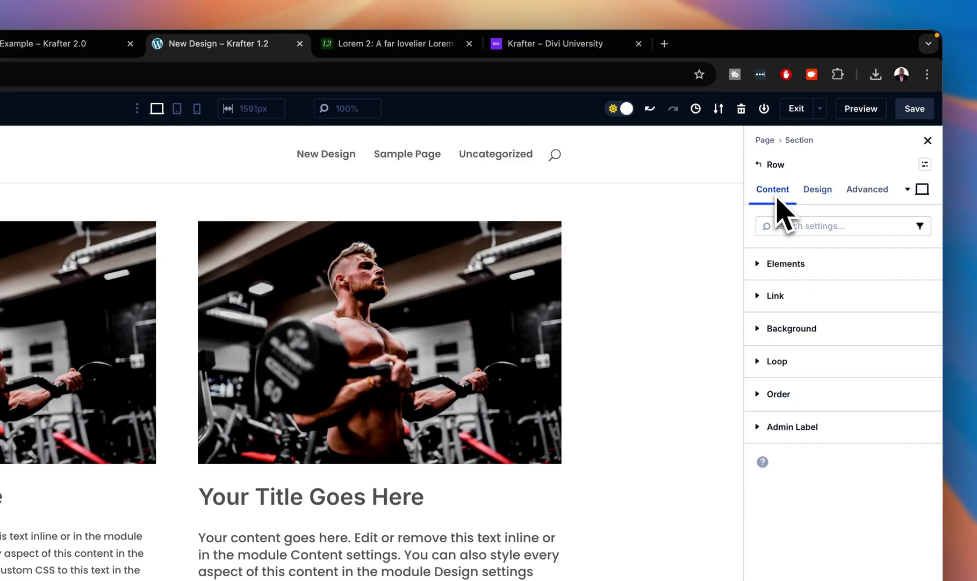
pyautogui.click(787, 265)
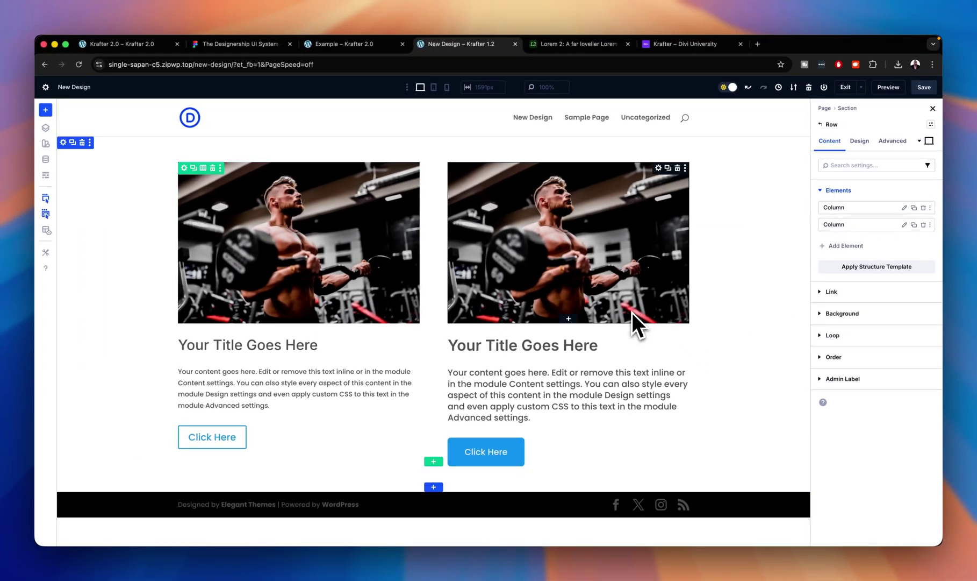
pyautogui.click(906, 225)
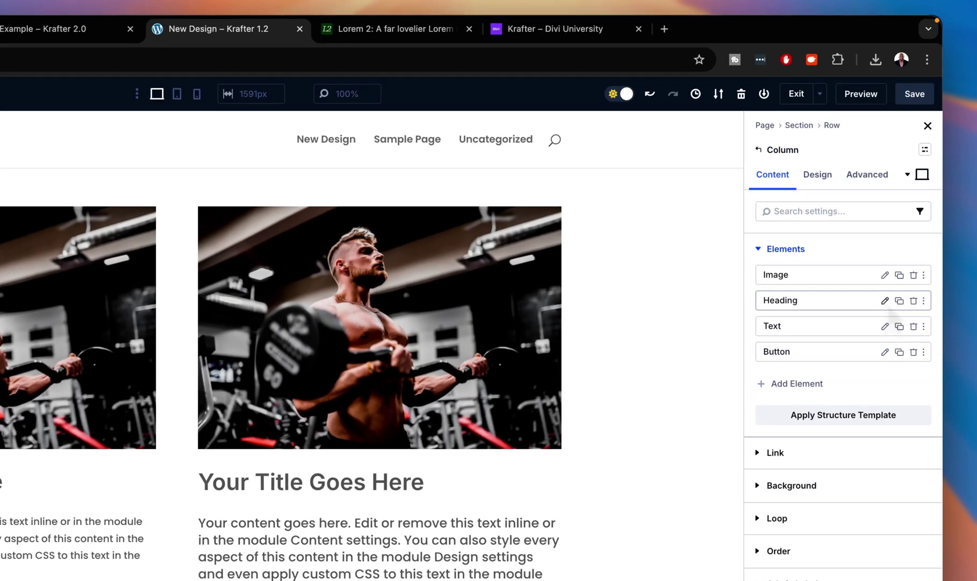
pyautogui.click(830, 180)
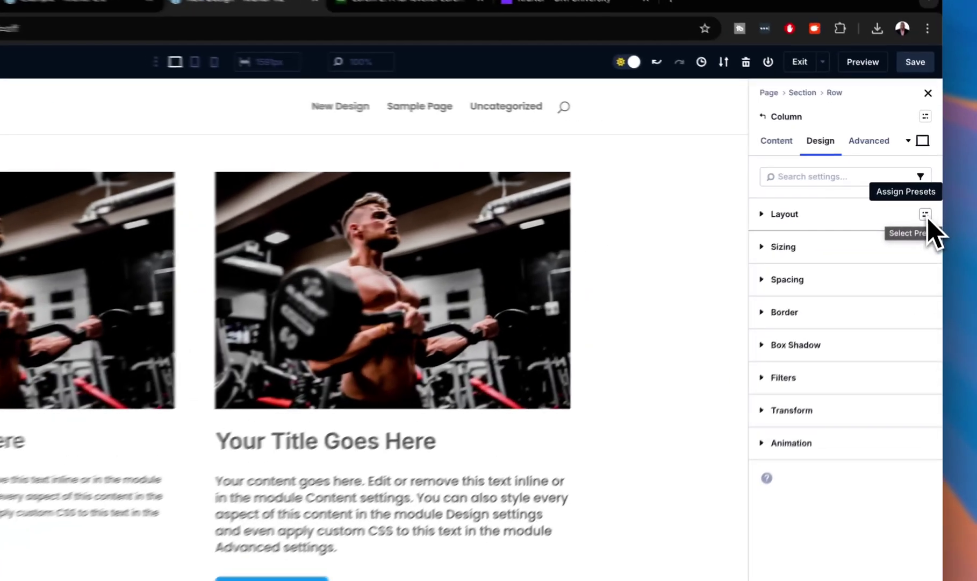
pyautogui.click(932, 191)
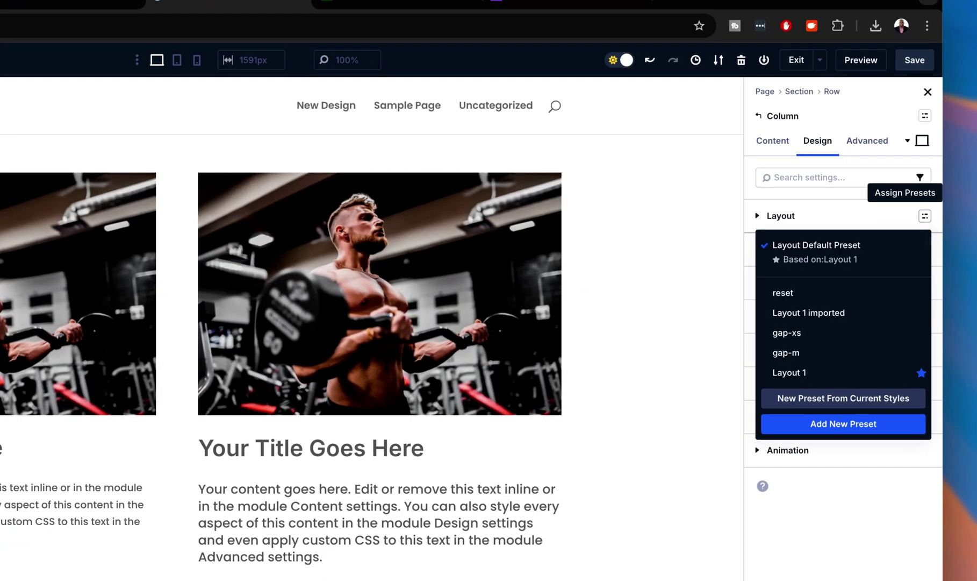
pyautogui.click(831, 293)
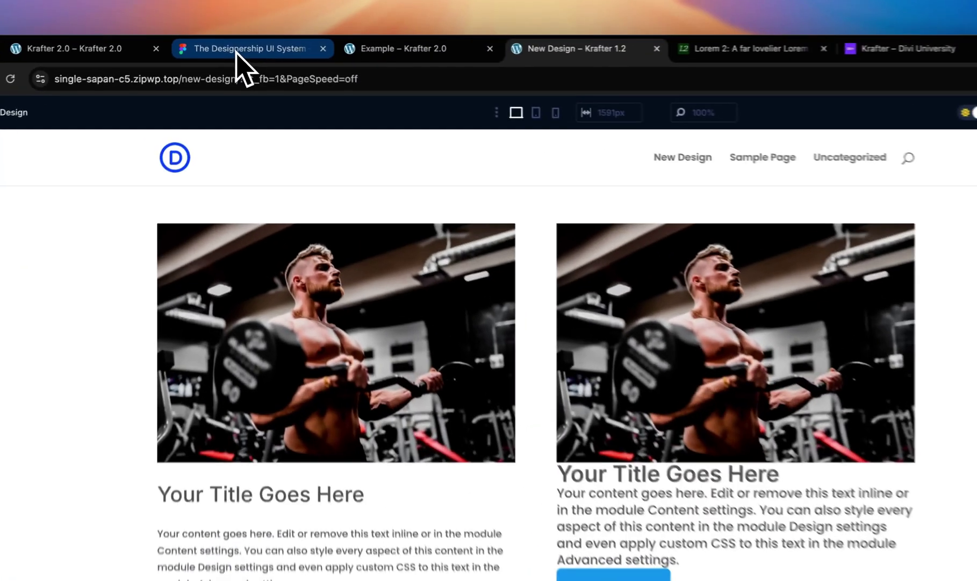
# Switch to the Designership UI System file in Figma and review the recommended gaps on its Spacing page.
pyautogui.moveTo(236, 51); pyautogui.dragTo(418, 53)
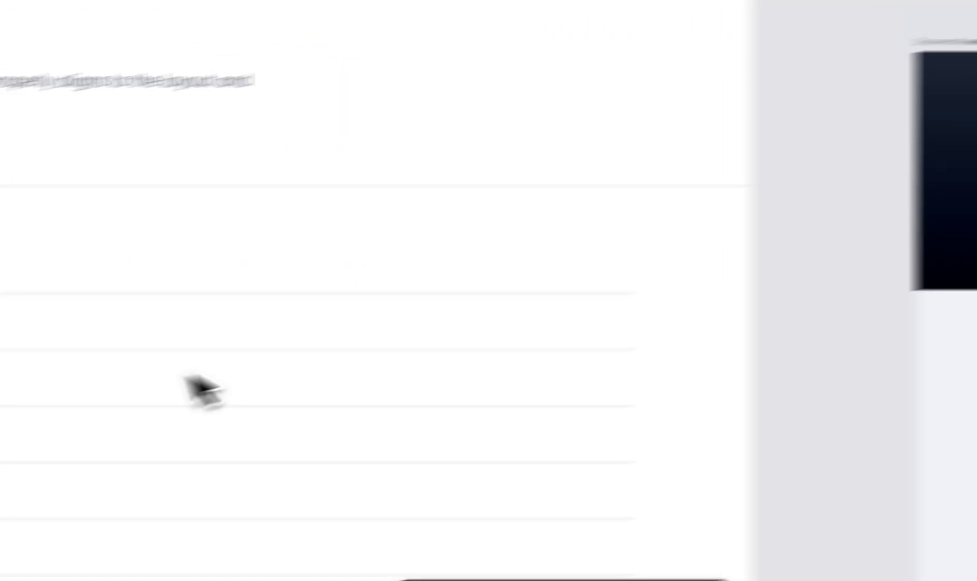
pyautogui.hscroll(5, 33, 352)
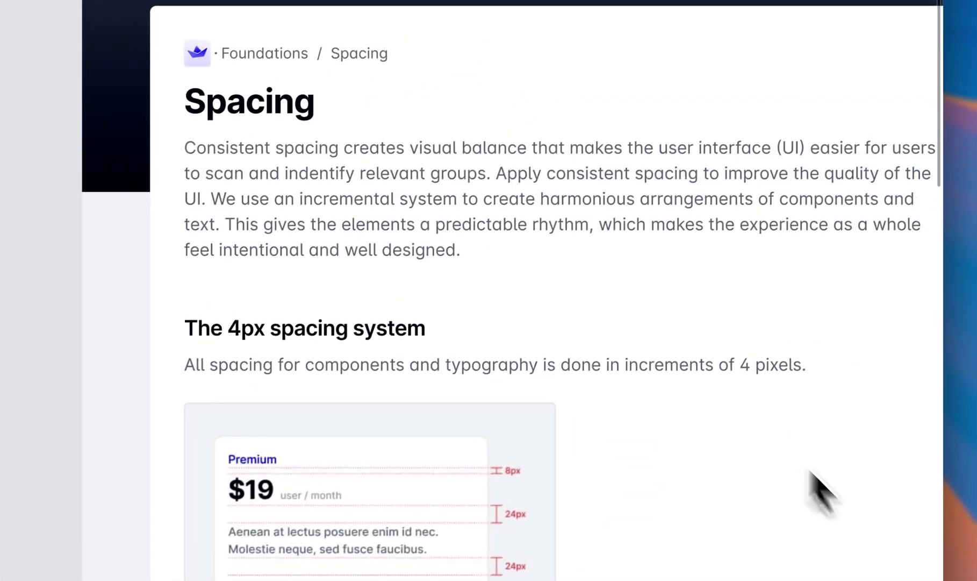
pyautogui.scroll(-5, 571, 183)
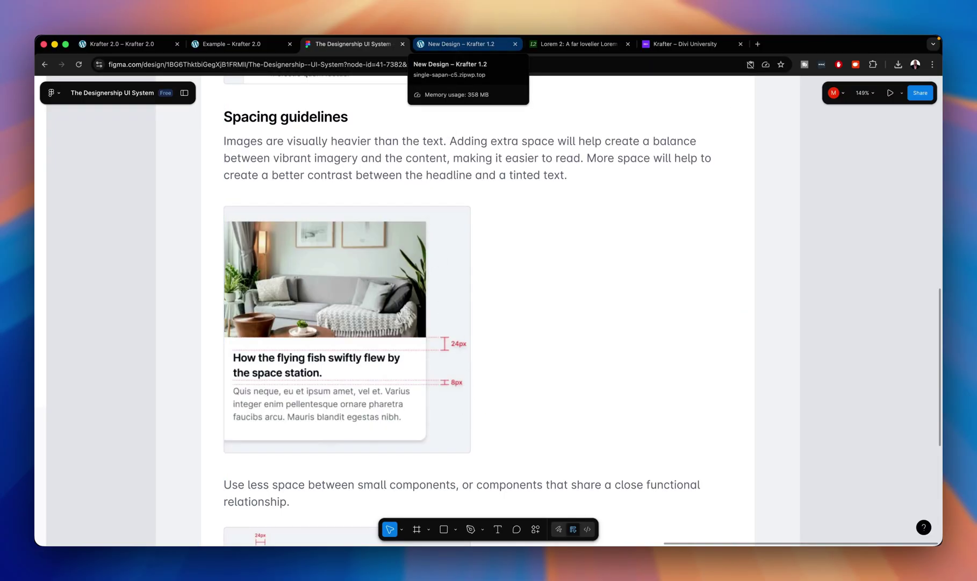
# Return to the New Design page and assign the margin top m spacing preset to the second column's heading.
pyautogui.click(455, 49)
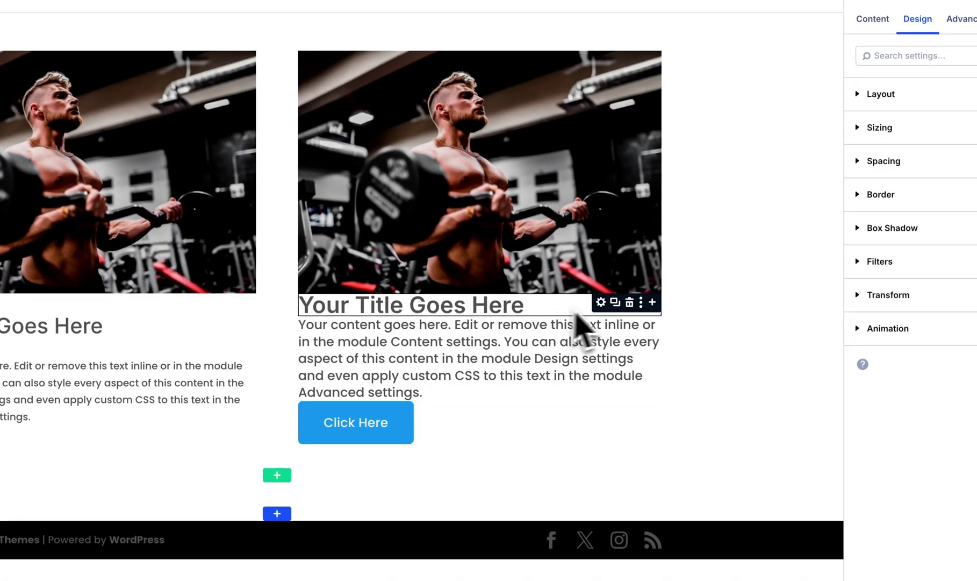
pyautogui.click(603, 303)
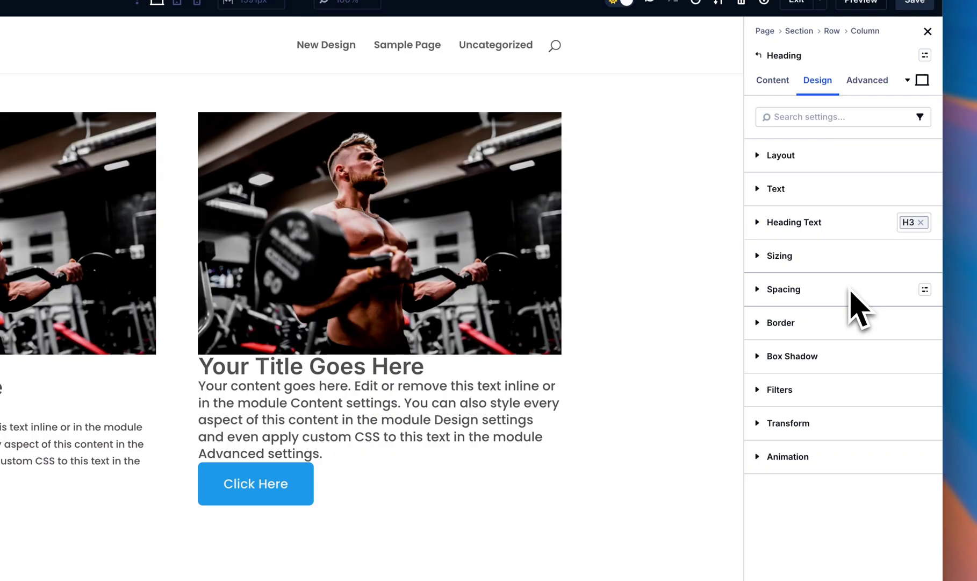
pyautogui.click(925, 290)
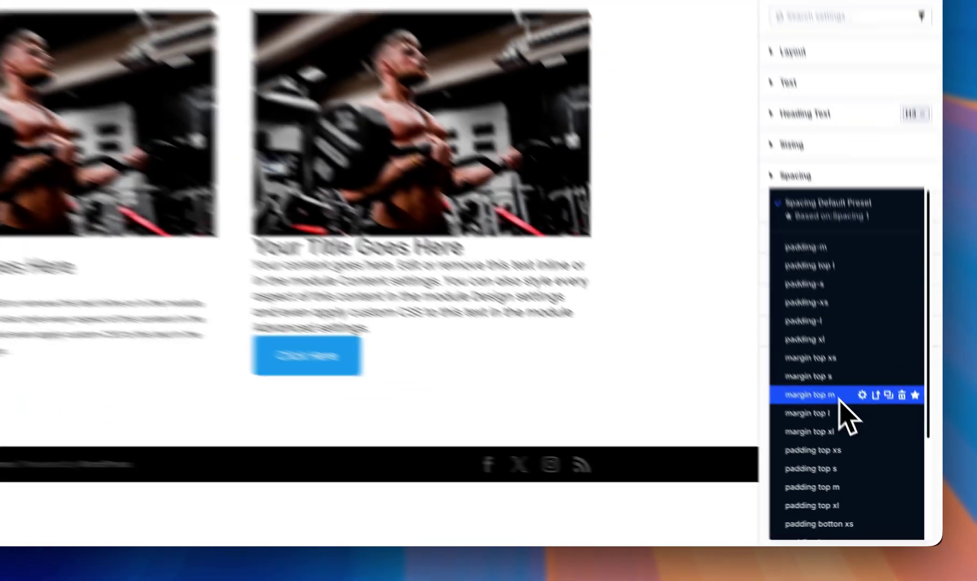
pyautogui.click(869, 440)
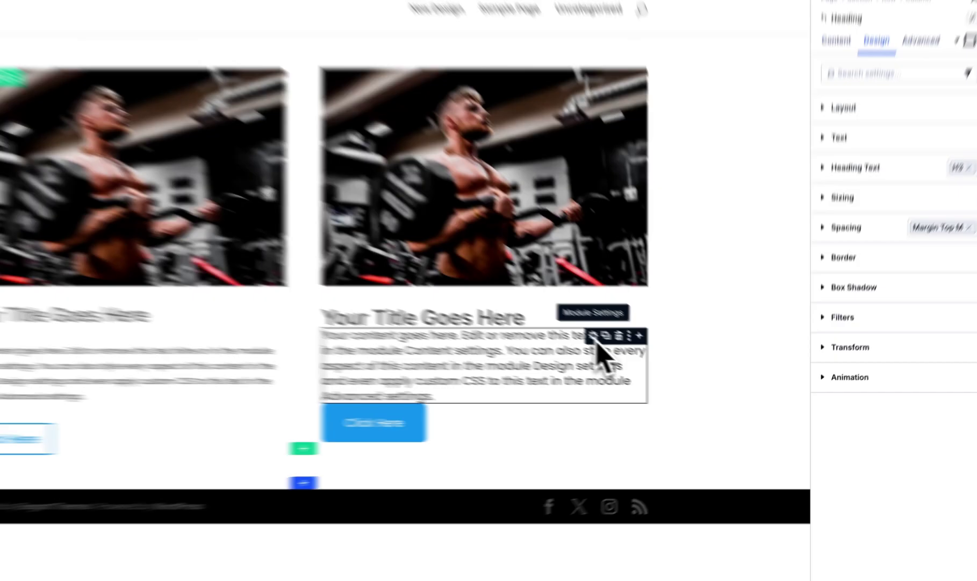
# Assign the margin top xs spacing preset to the second column's text module.
pyautogui.click(649, 359)
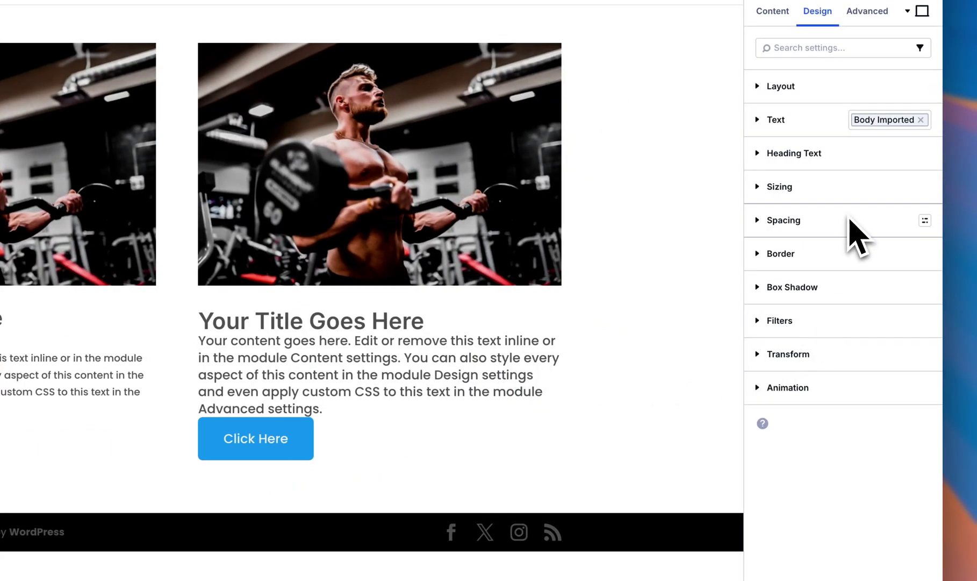
pyautogui.click(925, 220)
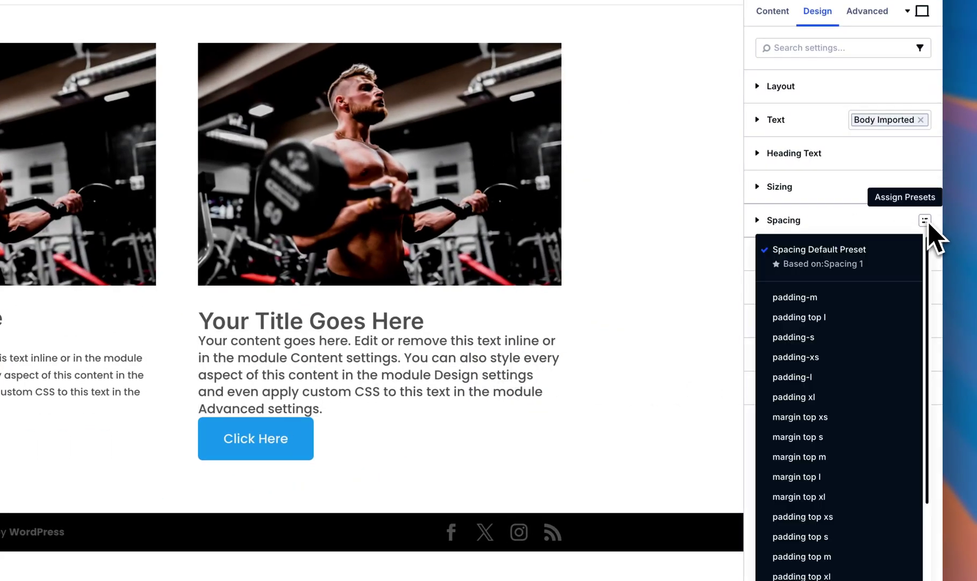
pyautogui.click(812, 419)
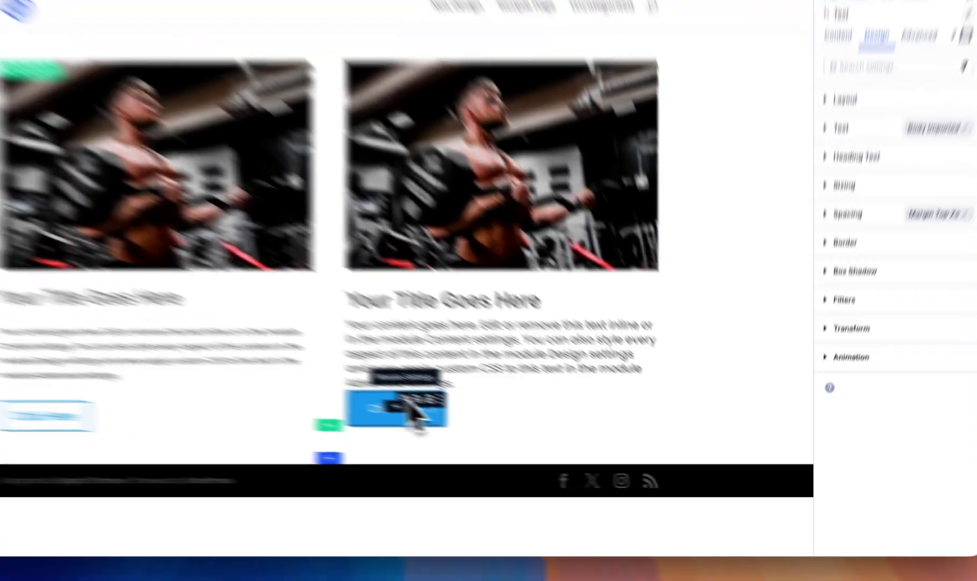
# Assign the margin top s spacing preset to the second column's button and add the margin top m preset to it.
pyautogui.click(495, 424)
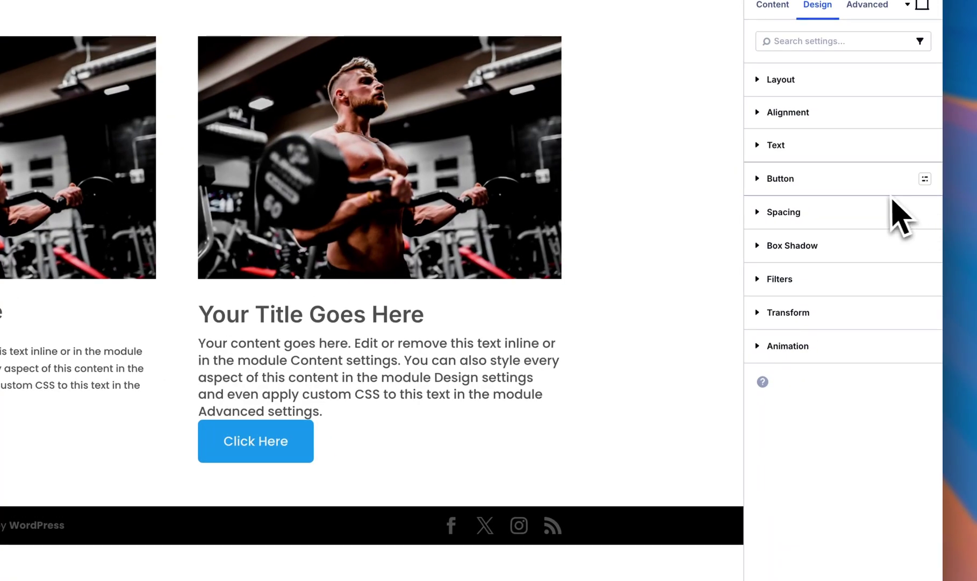
pyautogui.click(926, 214)
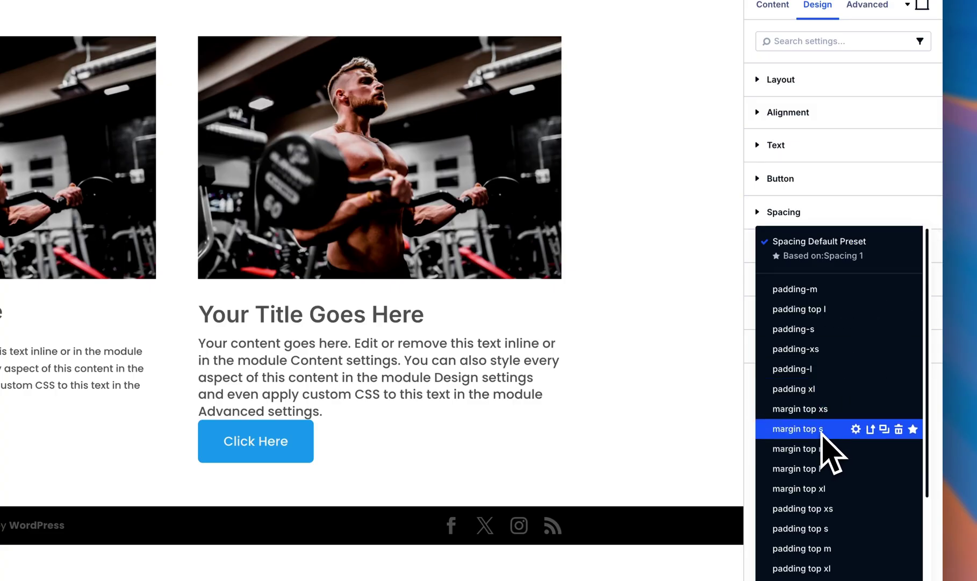
pyautogui.click(800, 431)
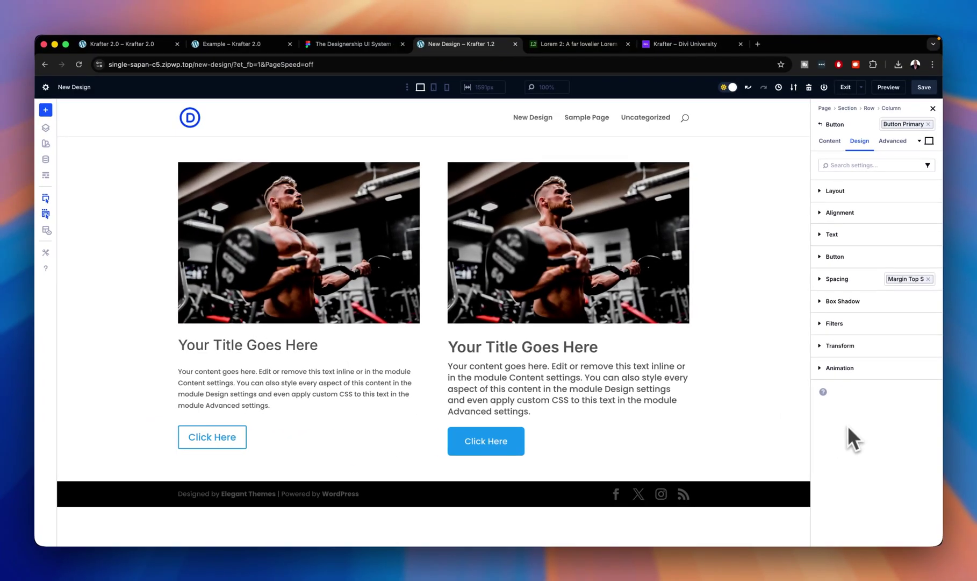
pyautogui.click(925, 281)
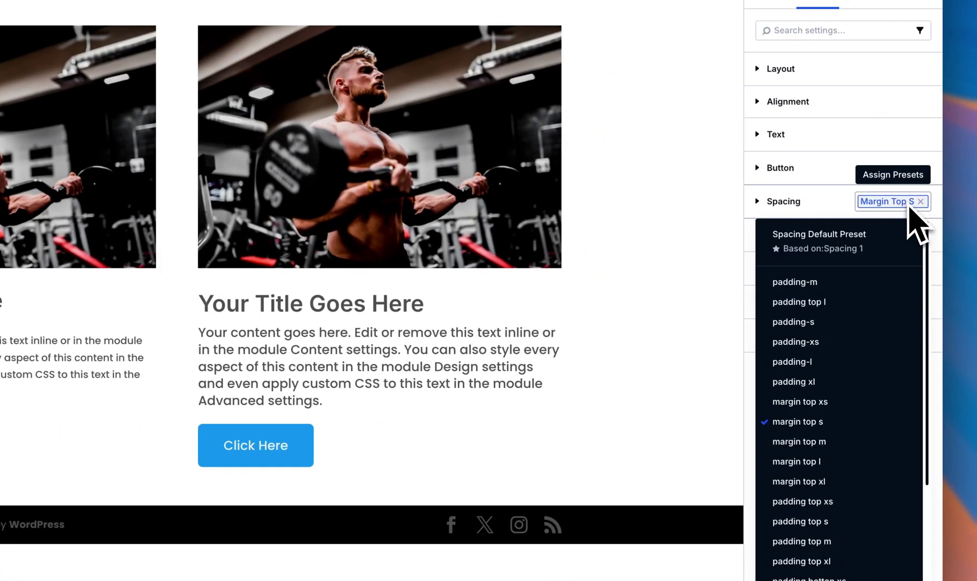
pyautogui.click(834, 444)
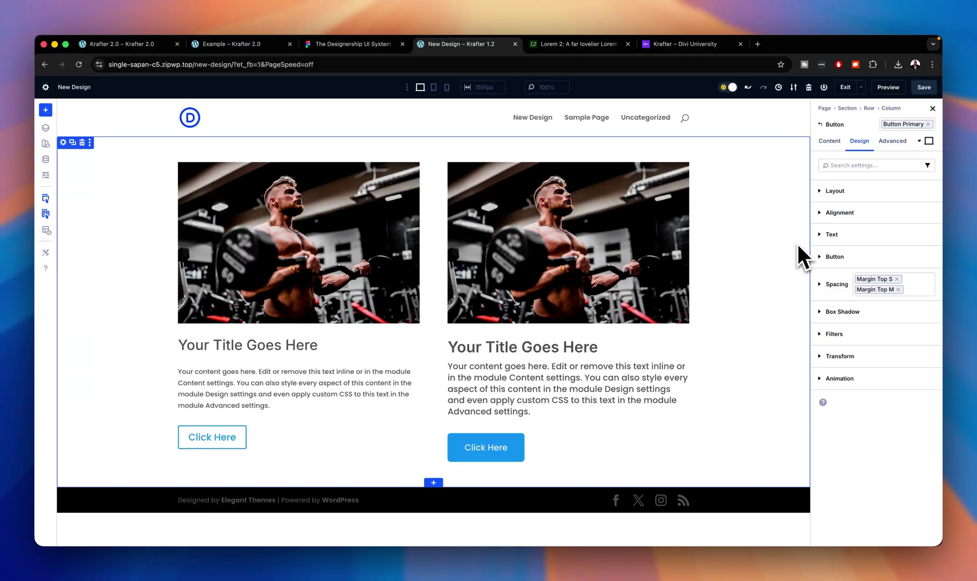
# Assign the body imported text preset to the text module in the first column.
pyautogui.click(383, 374)
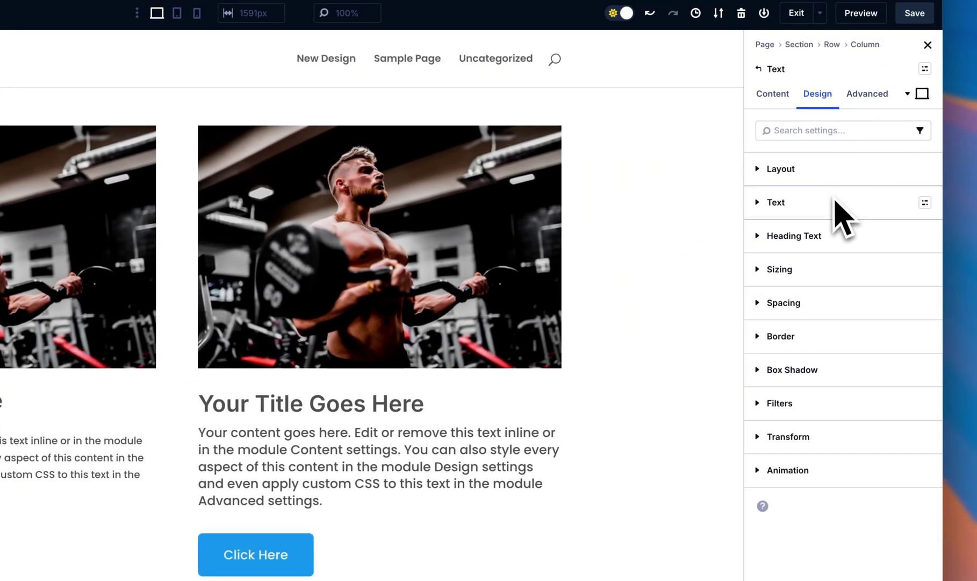
pyautogui.click(925, 203)
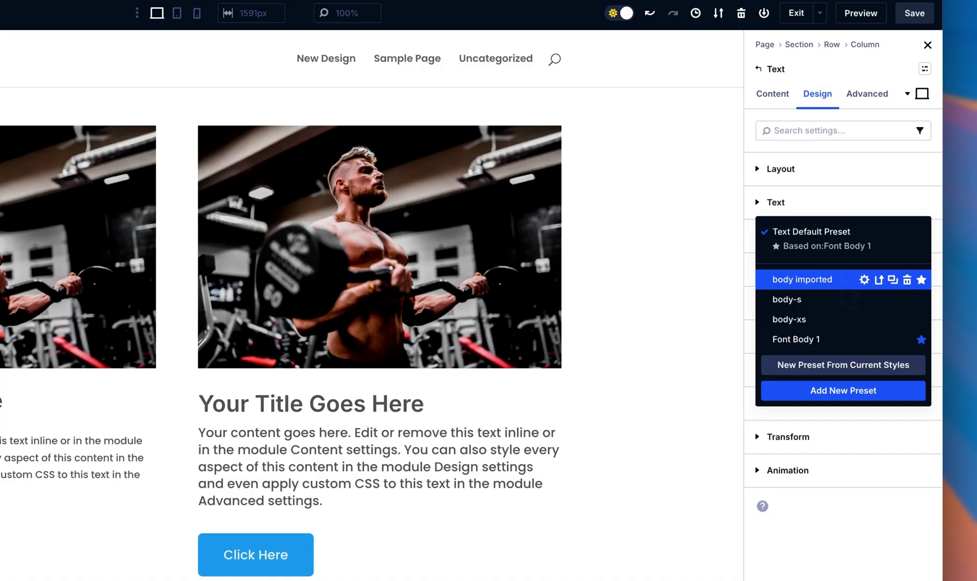
pyautogui.click(842, 280)
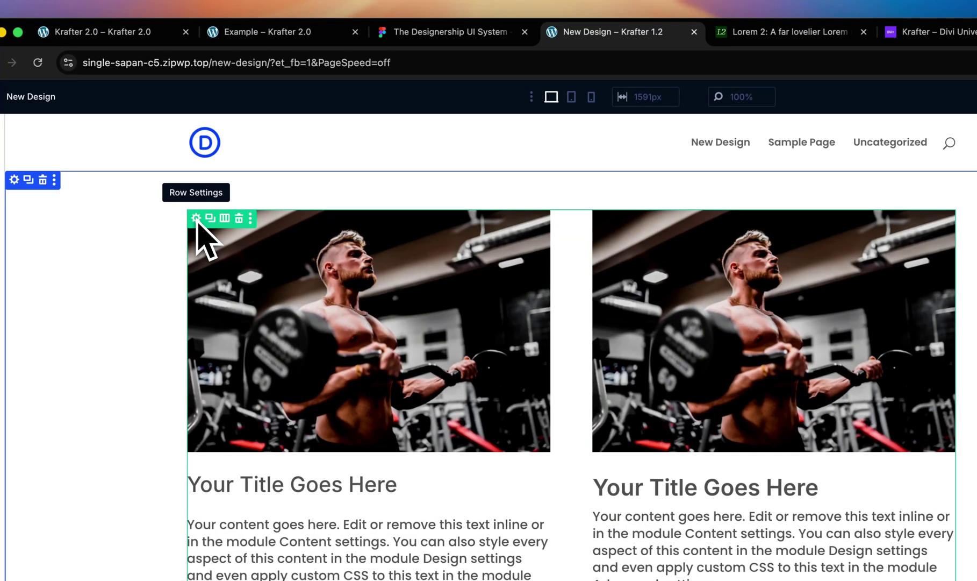
# Open the second column's settings from the row and assign the bg-dark preset to its background.
pyautogui.click(197, 218)
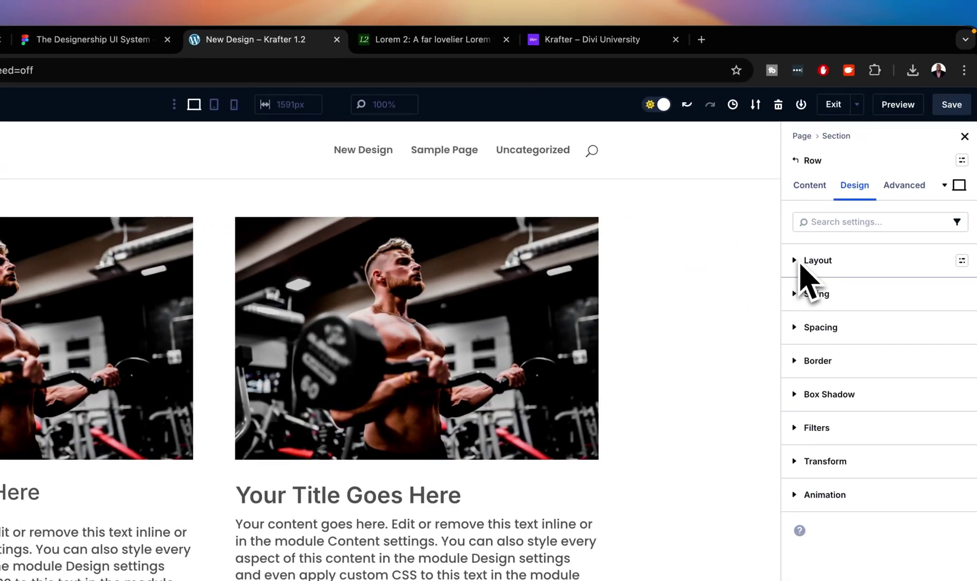
pyautogui.click(799, 261)
pyautogui.click(799, 262)
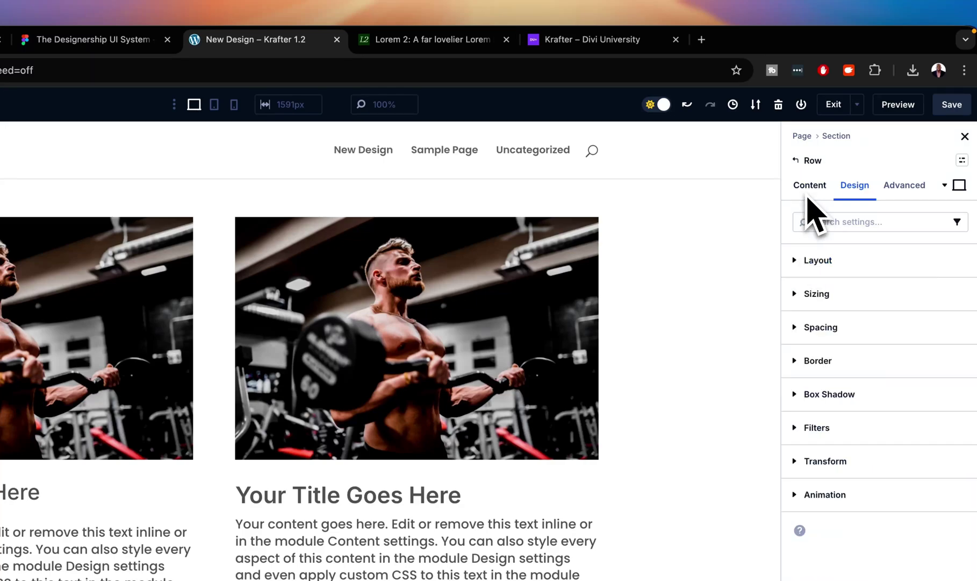
pyautogui.click(807, 197)
pyautogui.click(798, 260)
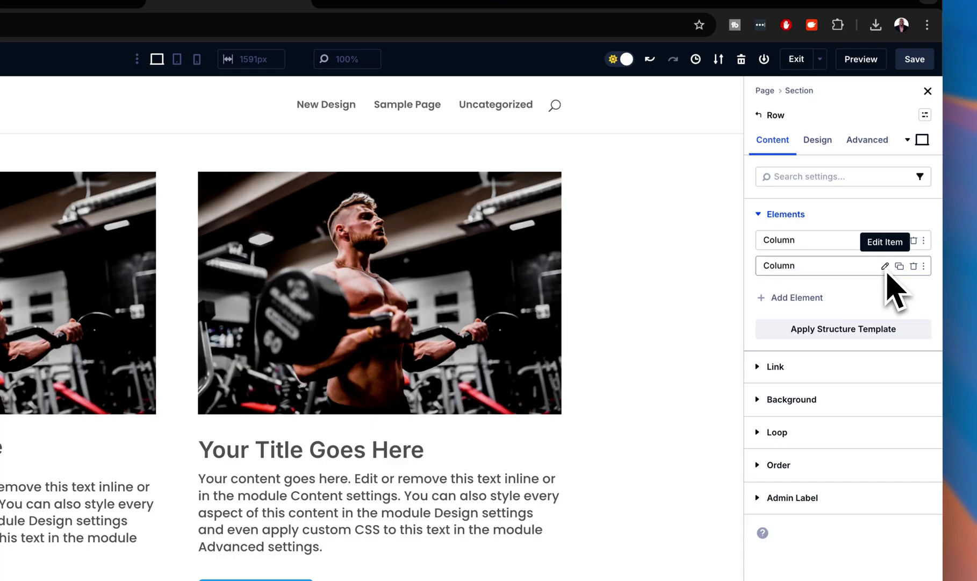
pyautogui.click(895, 278)
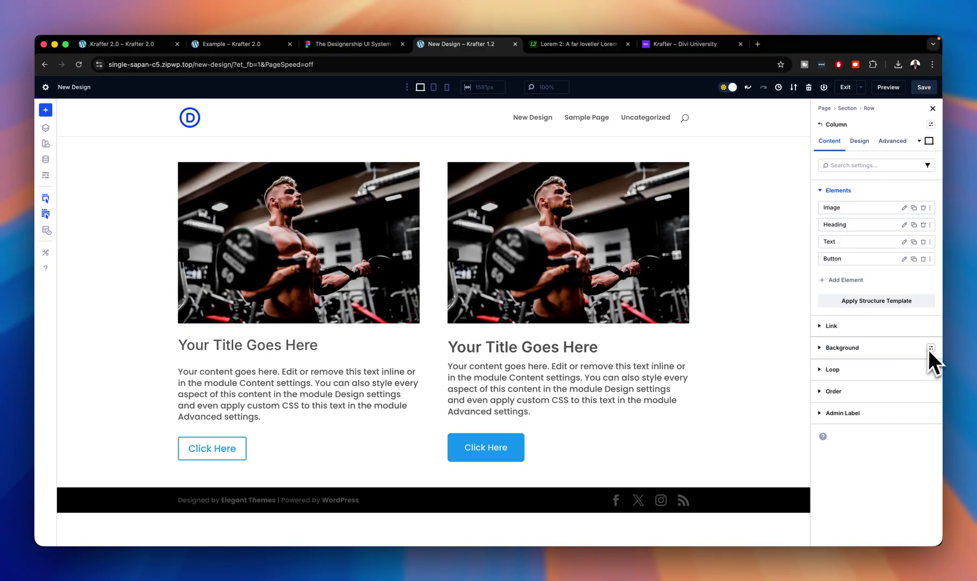
pyautogui.click(930, 349)
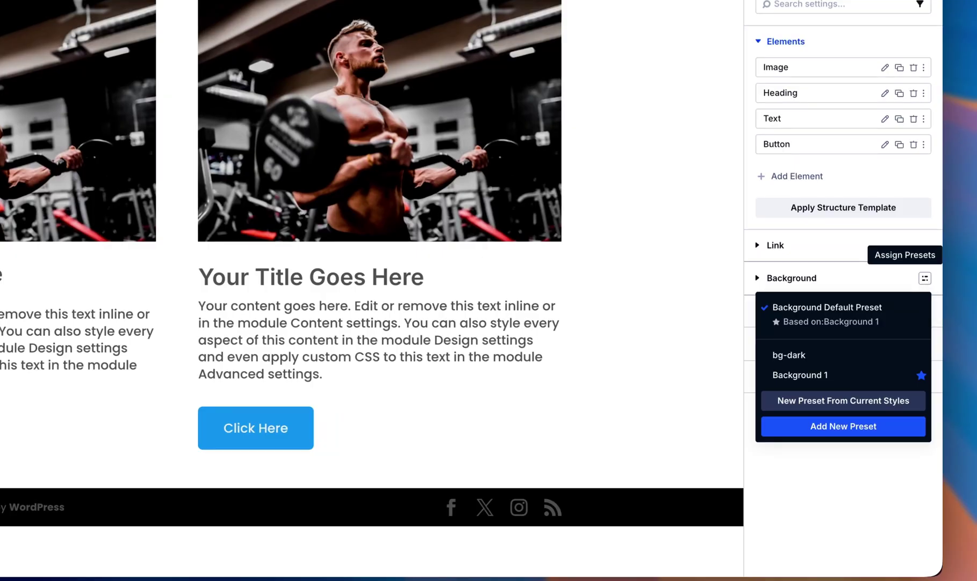
pyautogui.click(832, 356)
# Try adding the Background 1 preset to the second column, clear both background presets and reassign bg-dark.
pyautogui.click(897, 278)
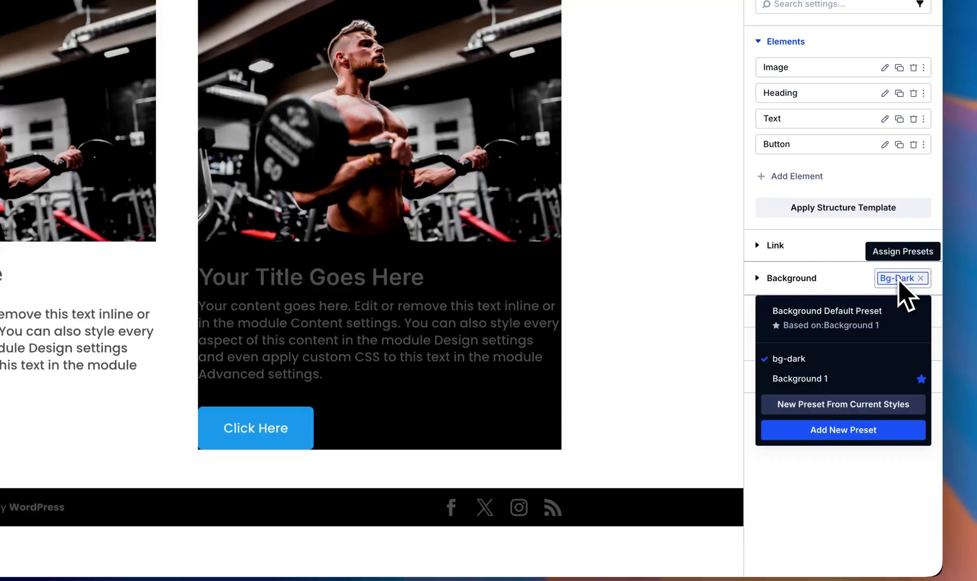
pyautogui.click(835, 378)
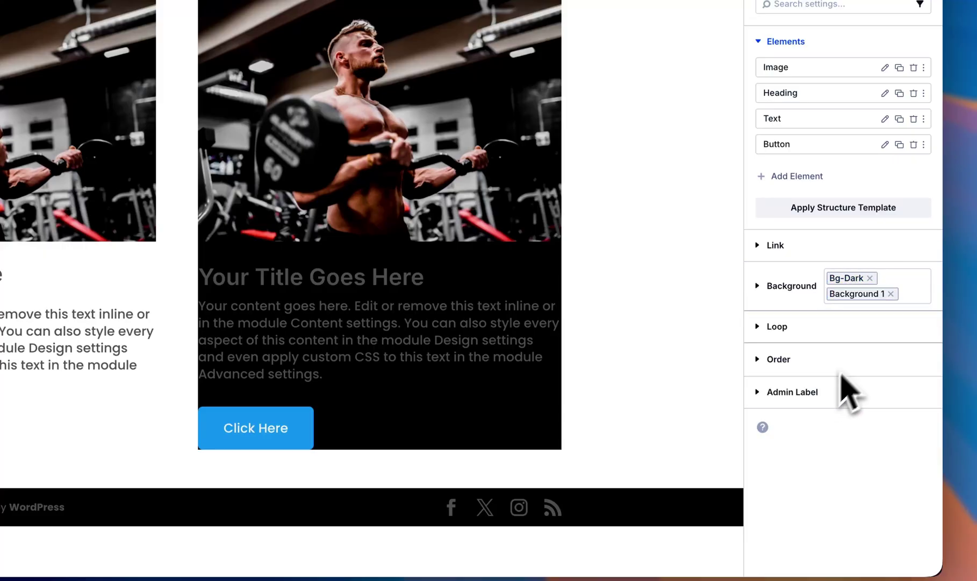
pyautogui.click(870, 278)
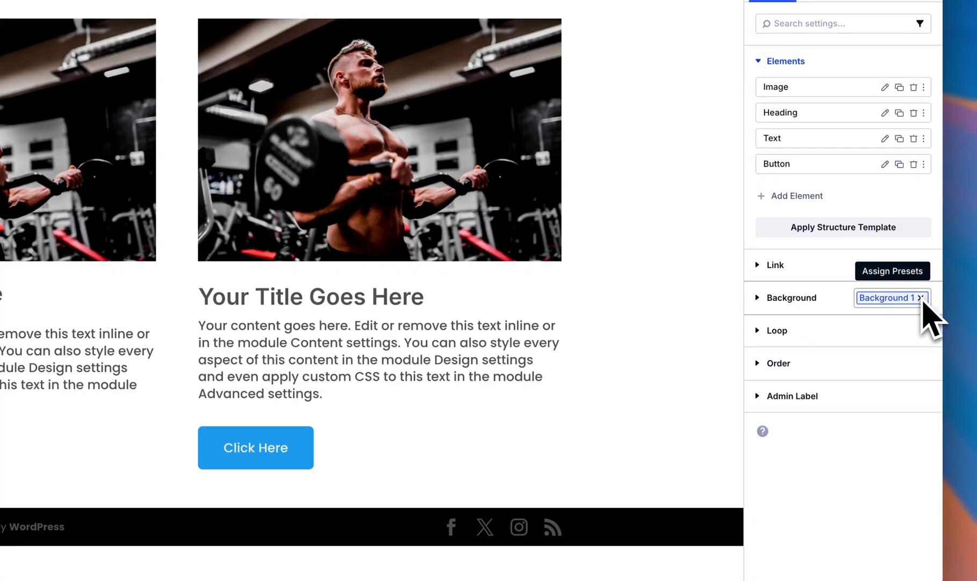
pyautogui.click(921, 314)
pyautogui.click(924, 299)
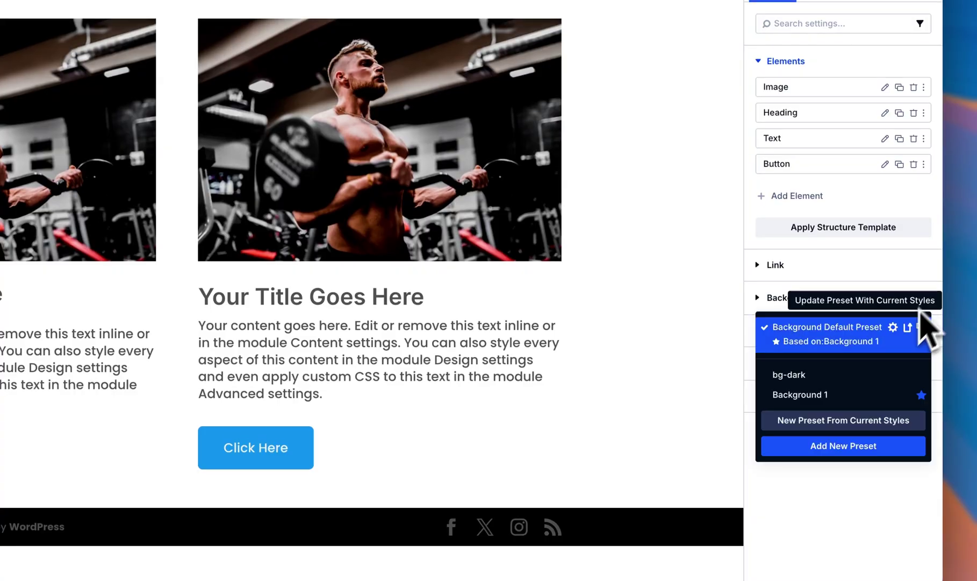
pyautogui.click(841, 388)
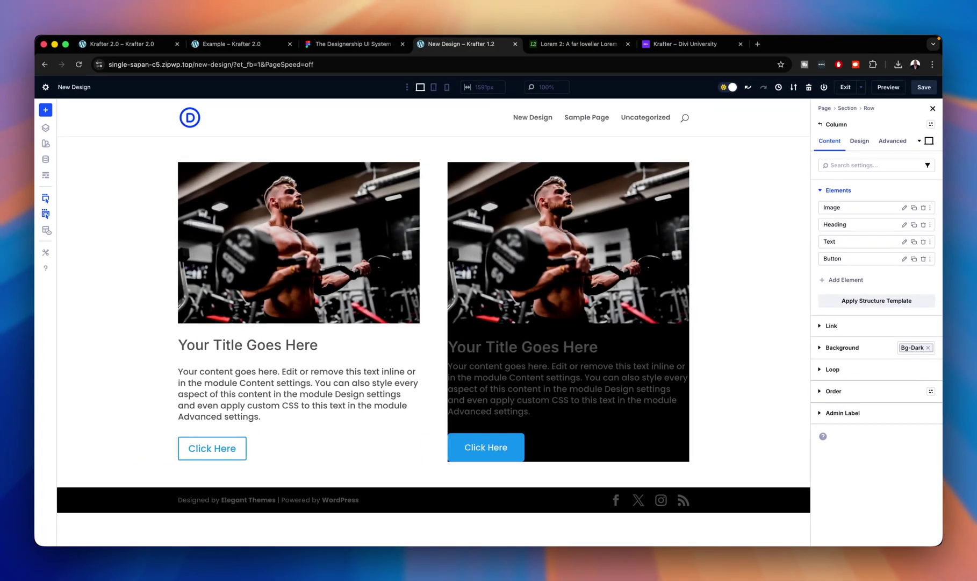
# Assign the padding-s spacing preset to the second column and replace it with the padding-m preset.
pyautogui.click(870, 146)
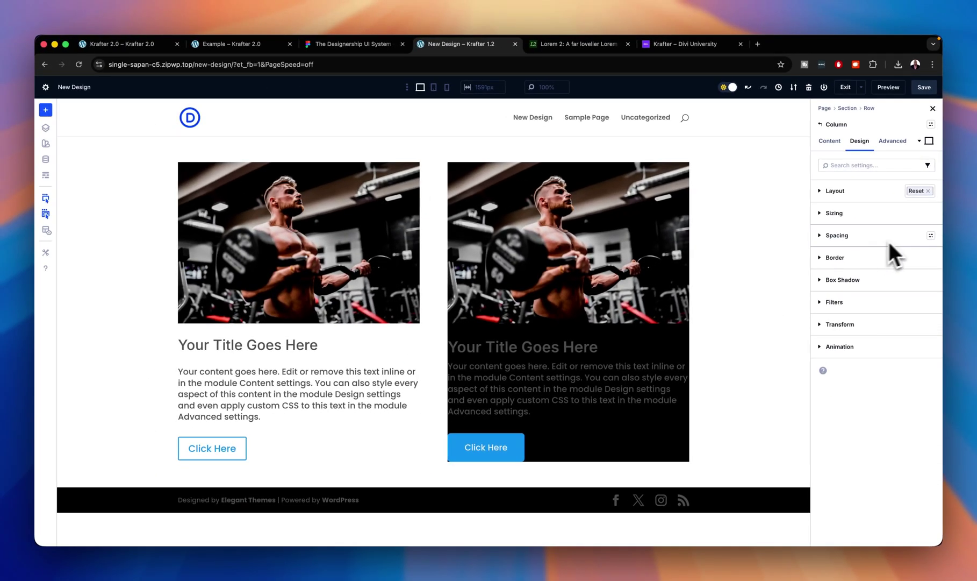
pyautogui.click(932, 236)
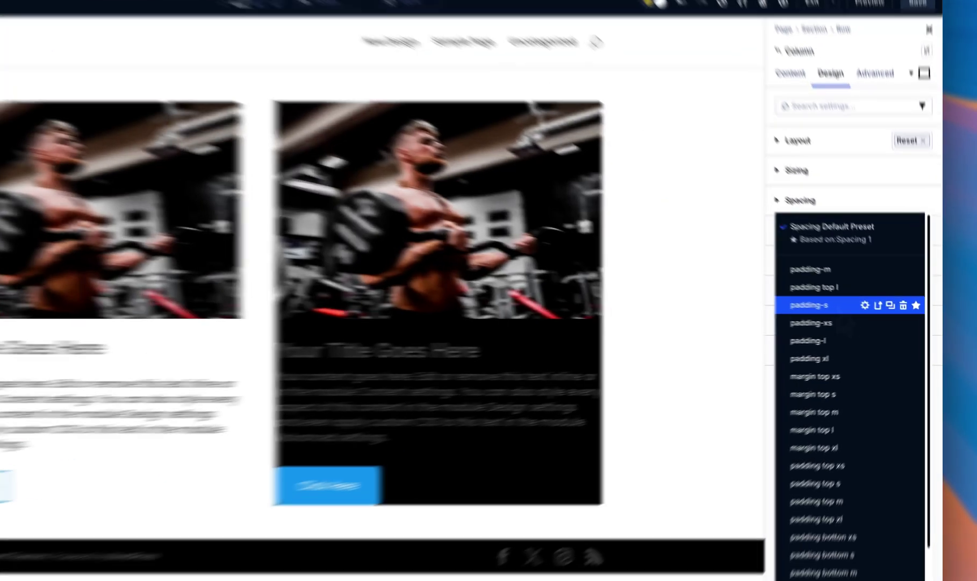
pyautogui.click(865, 314)
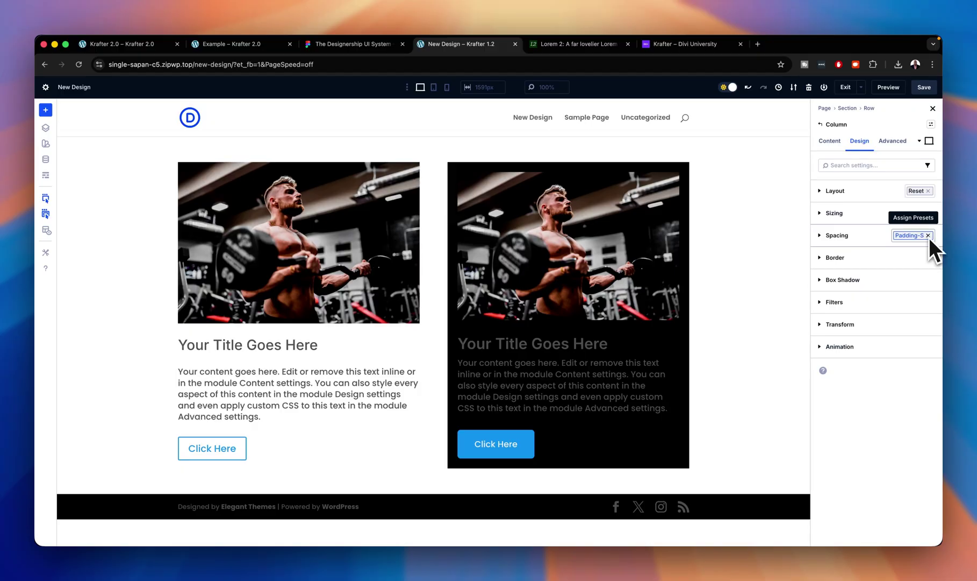
pyautogui.click(928, 235)
pyautogui.click(929, 236)
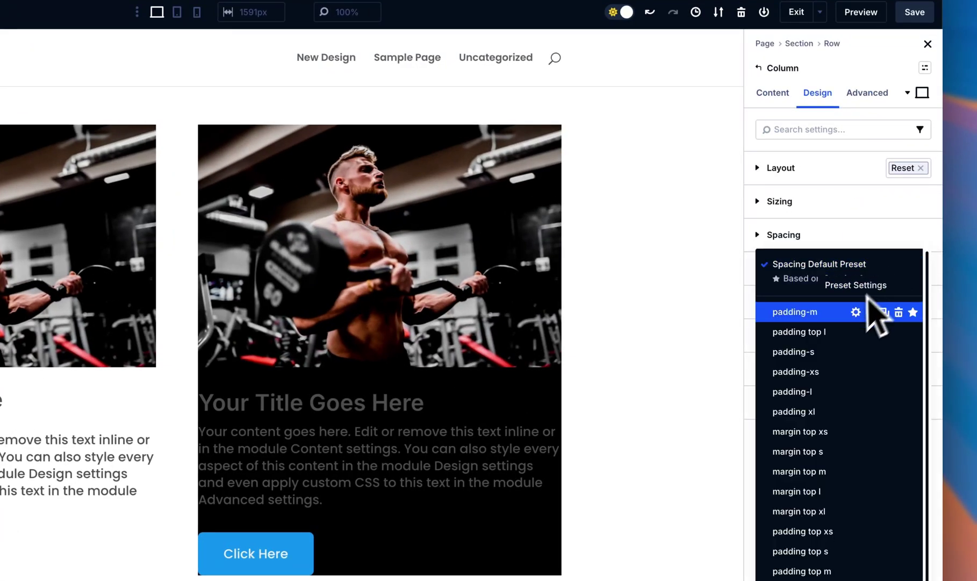
pyautogui.click(826, 314)
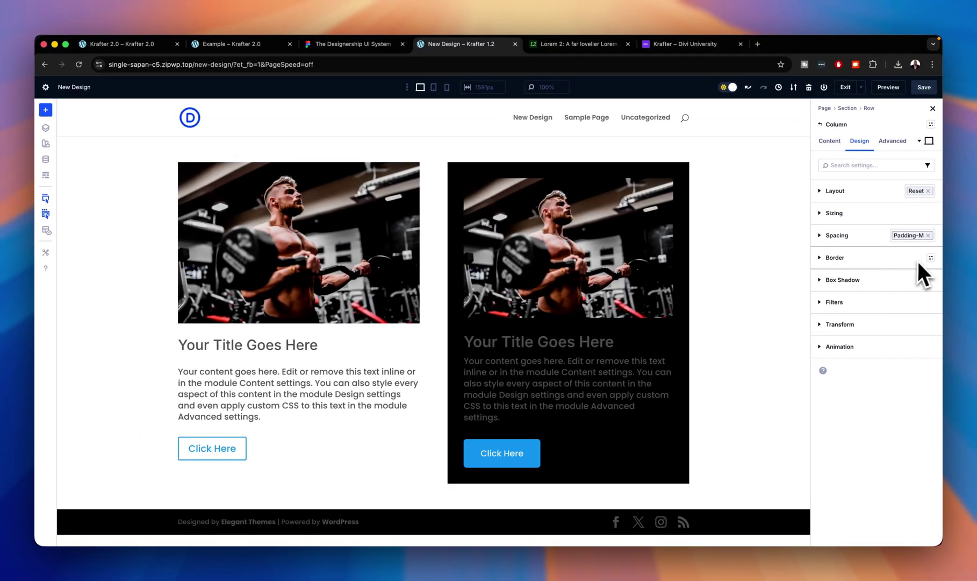
# Assign the radius-xs border preset to the second column.
pyautogui.click(931, 258)
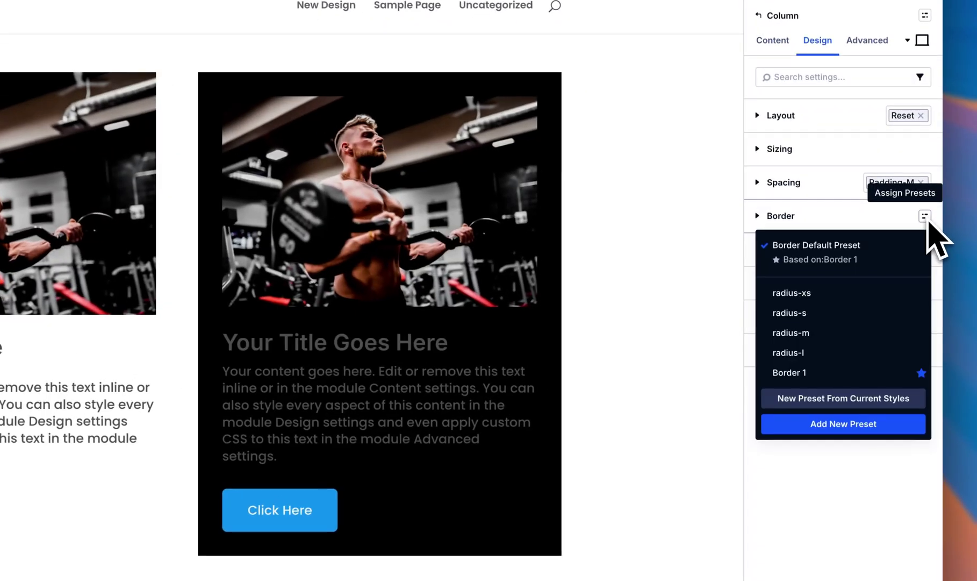
pyautogui.click(827, 293)
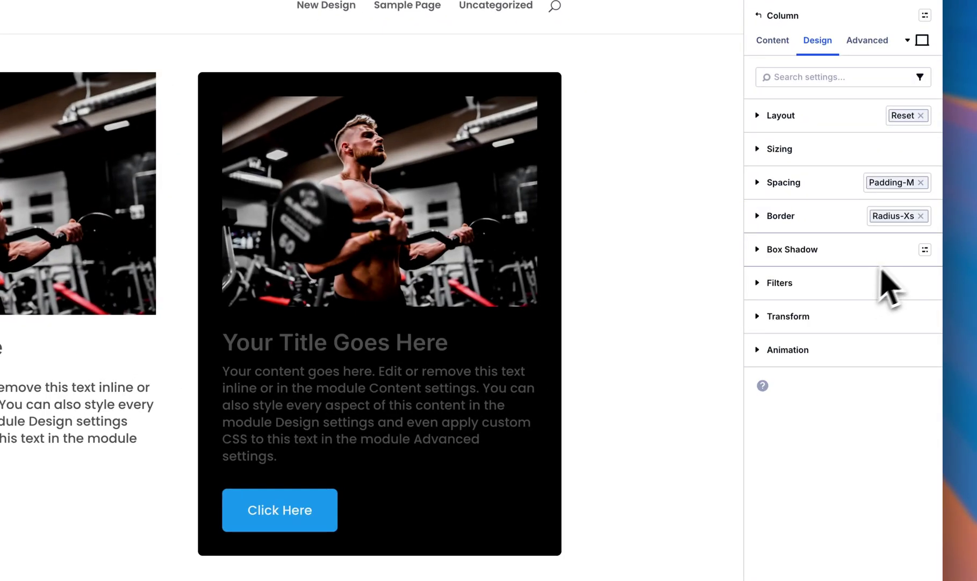
# Replace the second column's border preset with radius-s.
pyautogui.click(921, 216)
pyautogui.click(922, 218)
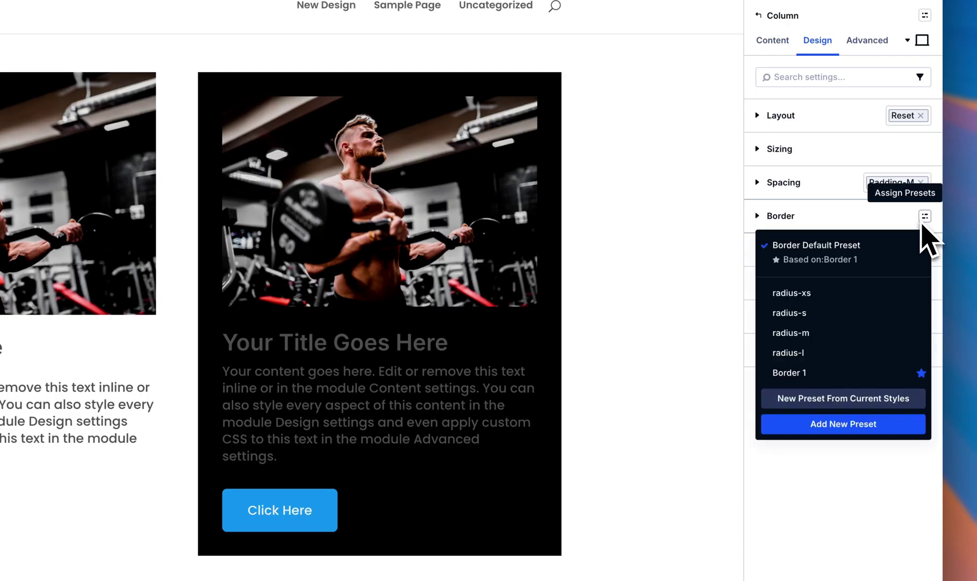
pyautogui.click(813, 316)
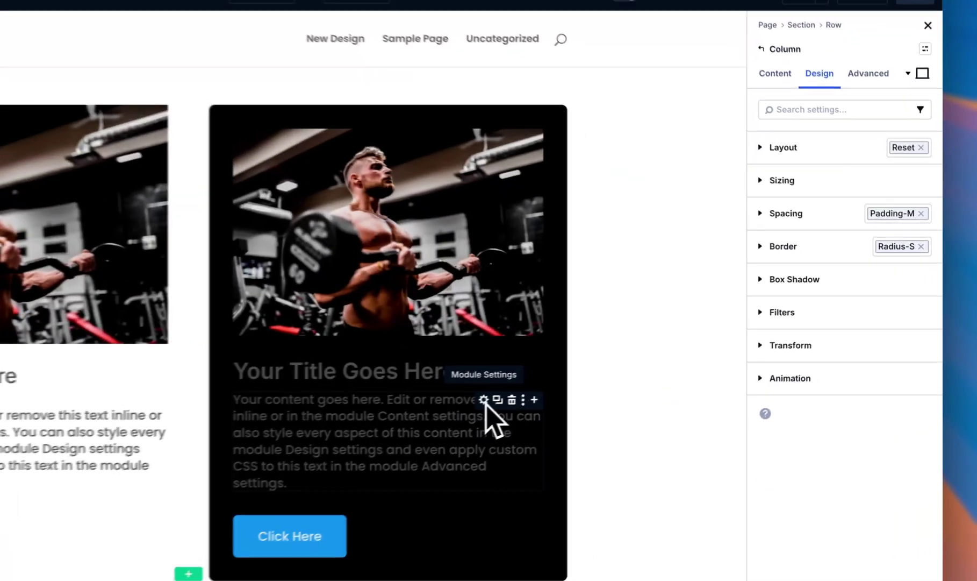
# Open the second column's body text module settings and rename its assigned text preset to body main.
pyautogui.click(633, 361)
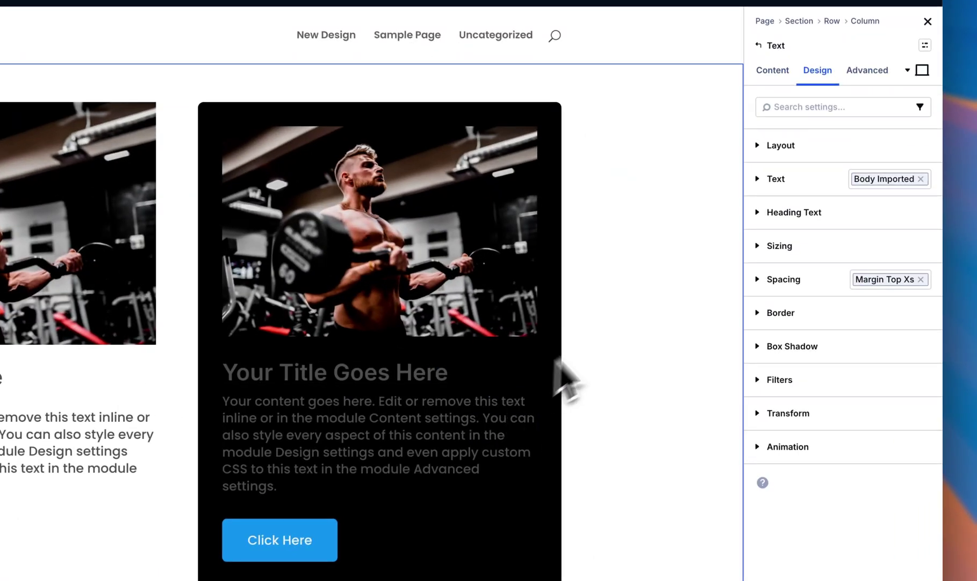
pyautogui.click(893, 181)
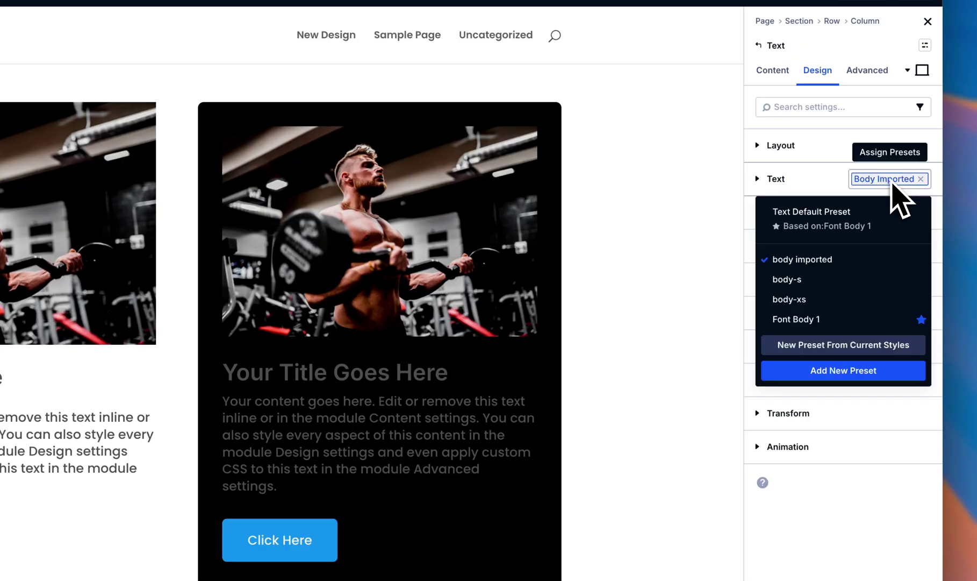
pyautogui.moveTo(834, 262)
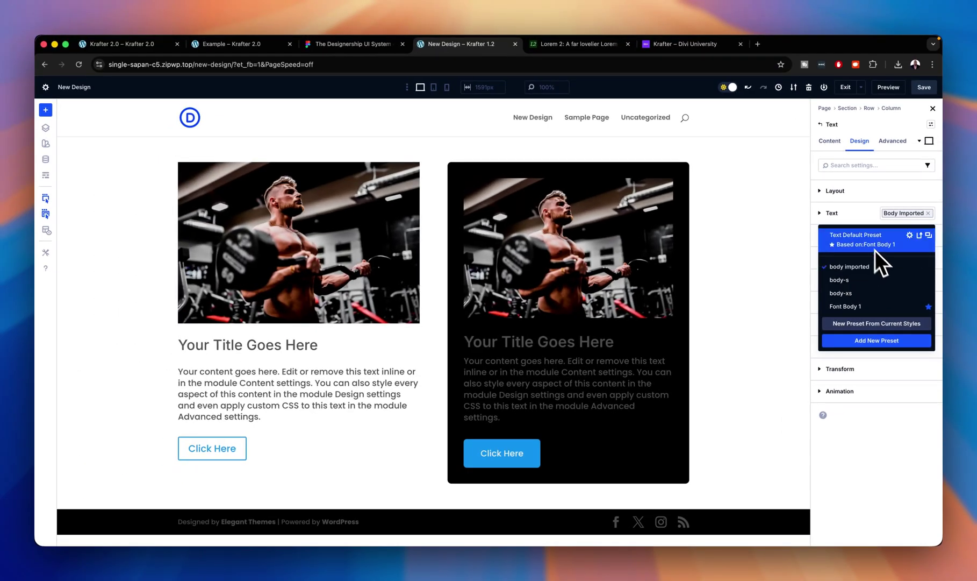
pyautogui.moveTo(859, 258)
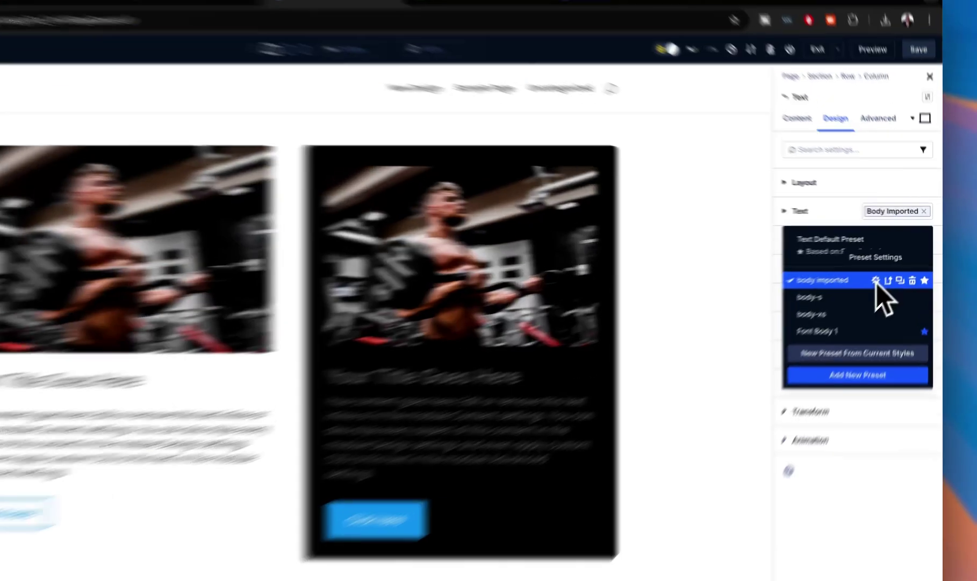
pyautogui.click(891, 266)
pyautogui.click(871, 247)
pyautogui.tripleClick(834, 259)
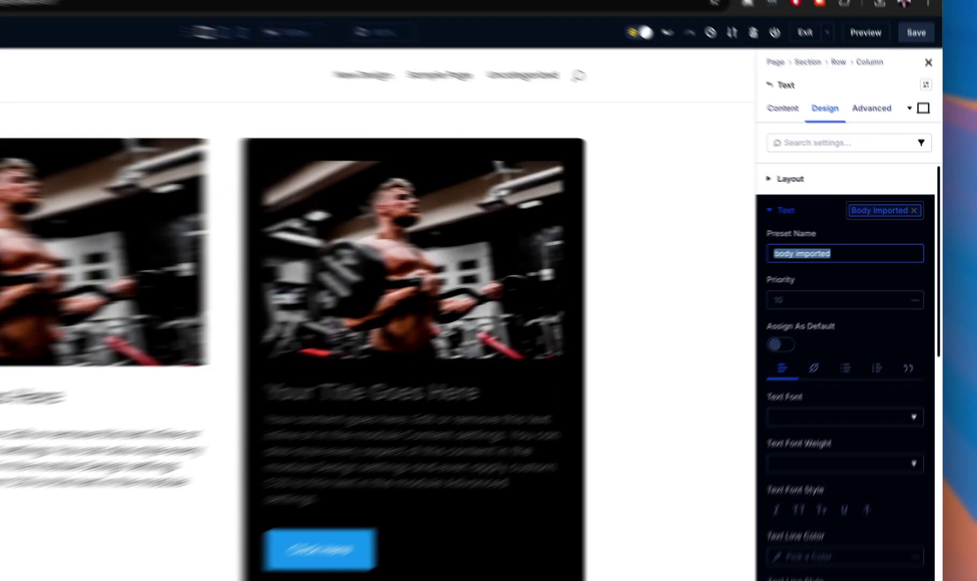
pyautogui.write('body main')
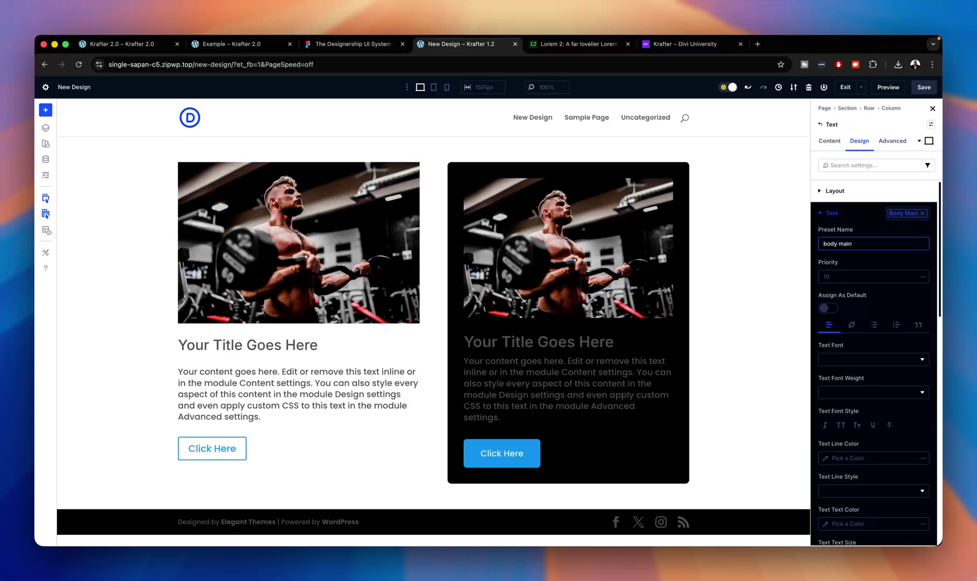
# Assign the body main text preset as default and save the preset for the entire site.
pyautogui.click(832, 308)
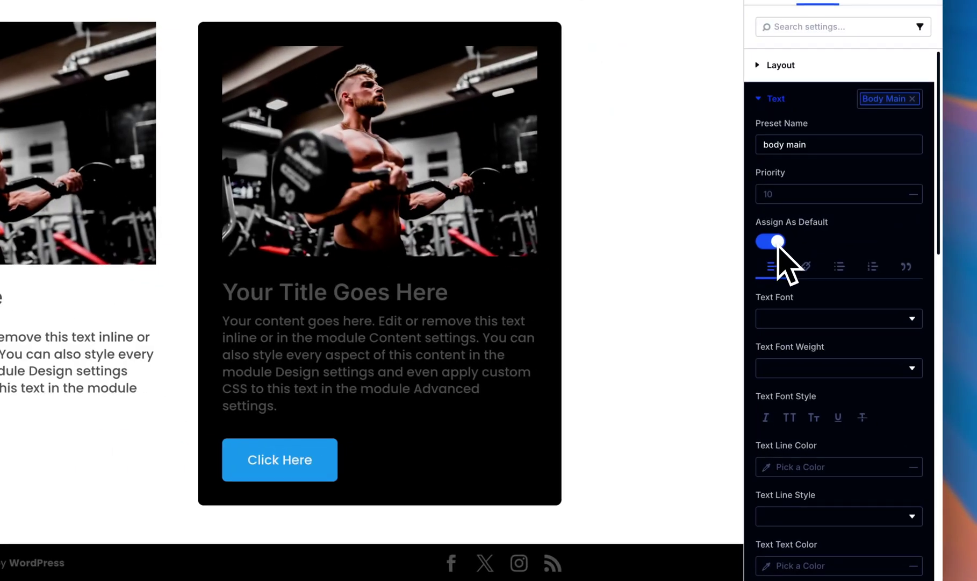
pyautogui.scroll(-6, 840, 425)
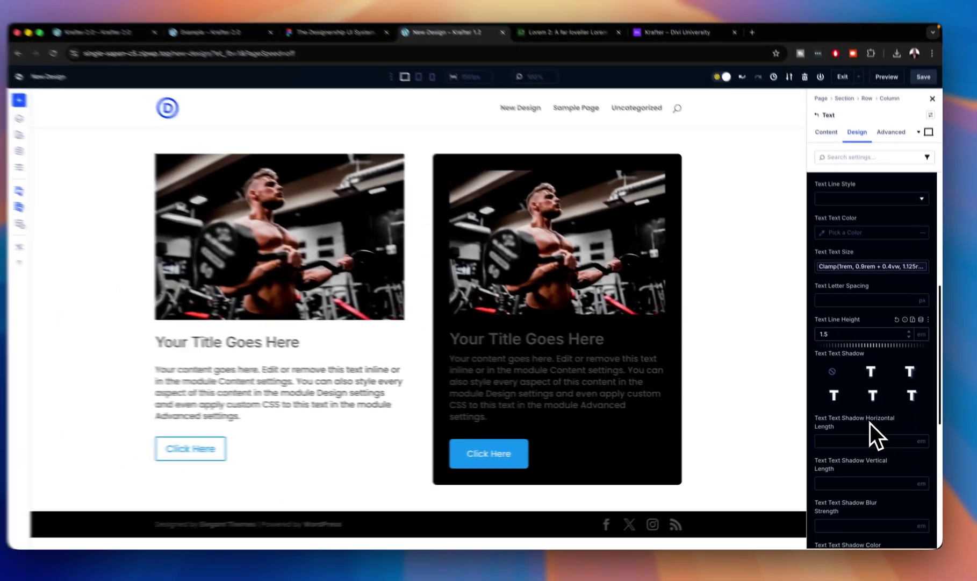
pyautogui.scroll(-5, 871, 423)
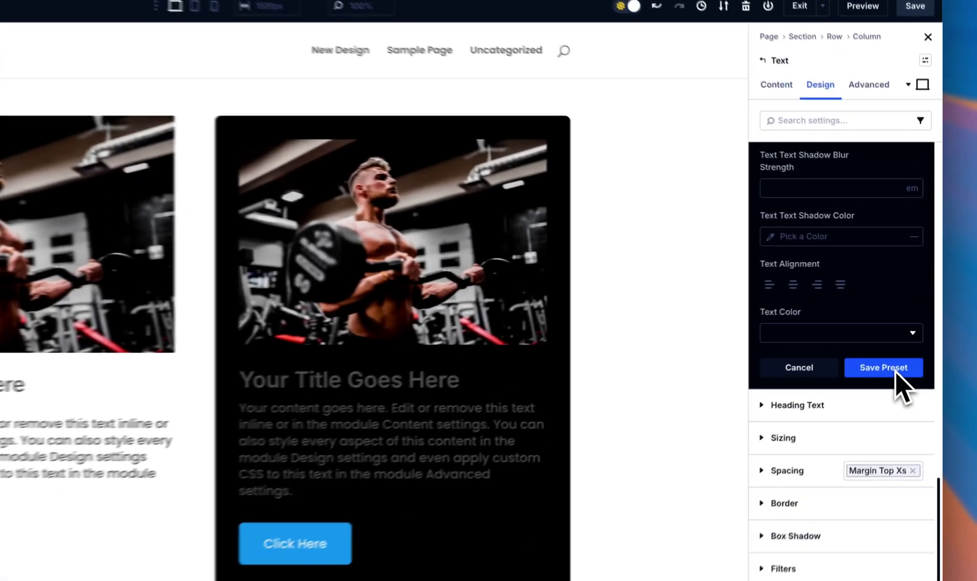
pyautogui.click(912, 335)
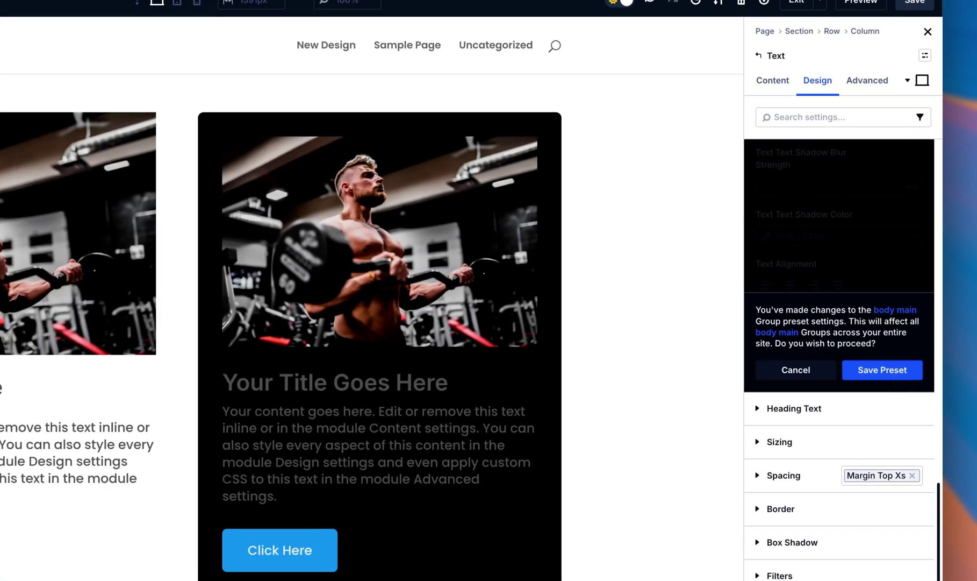
pyautogui.click(883, 369)
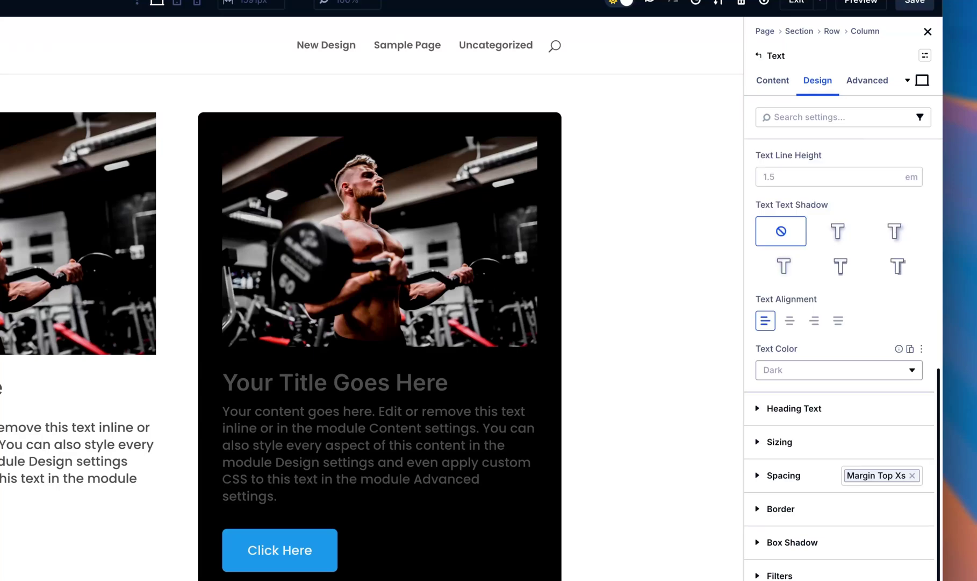
# Review the text presets available to the body text module and the heading text presets available to the second column's title.
pyautogui.scroll(6, 873, 273)
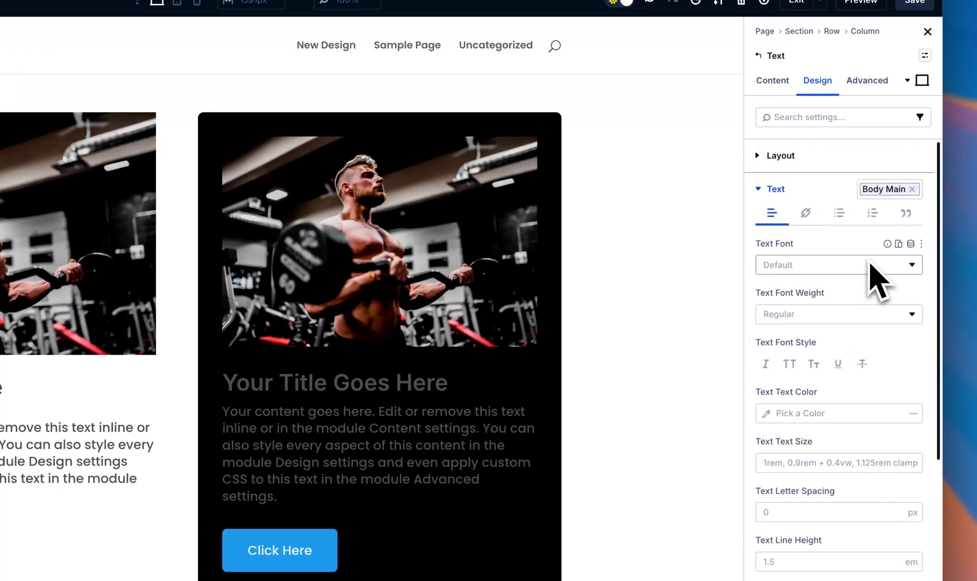
pyautogui.click(887, 190)
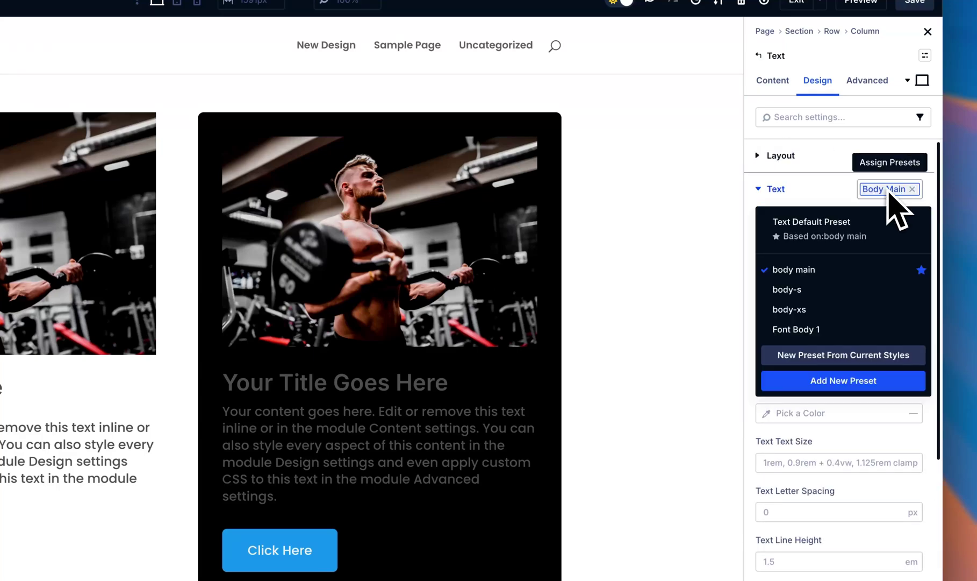
pyautogui.moveTo(808, 272)
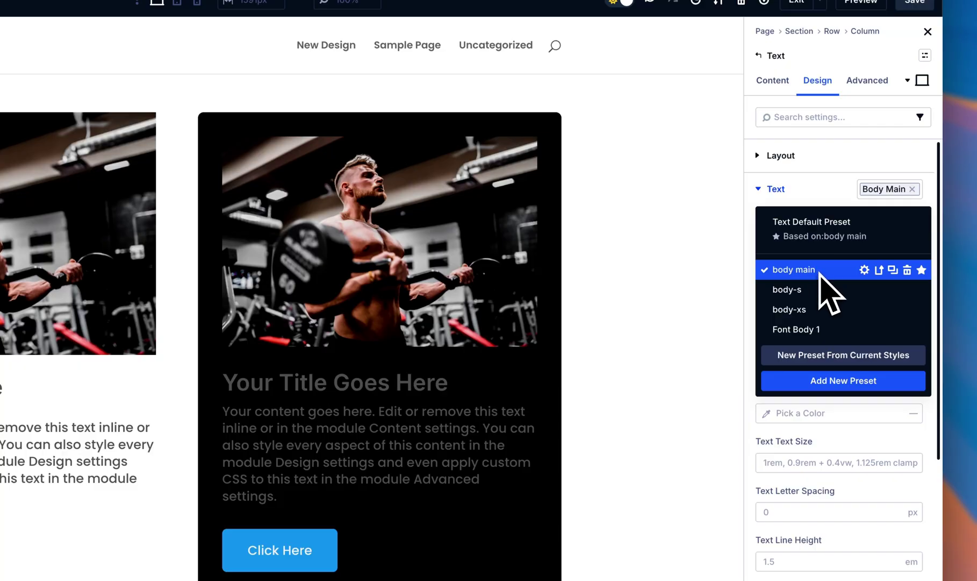
pyautogui.click(723, 324)
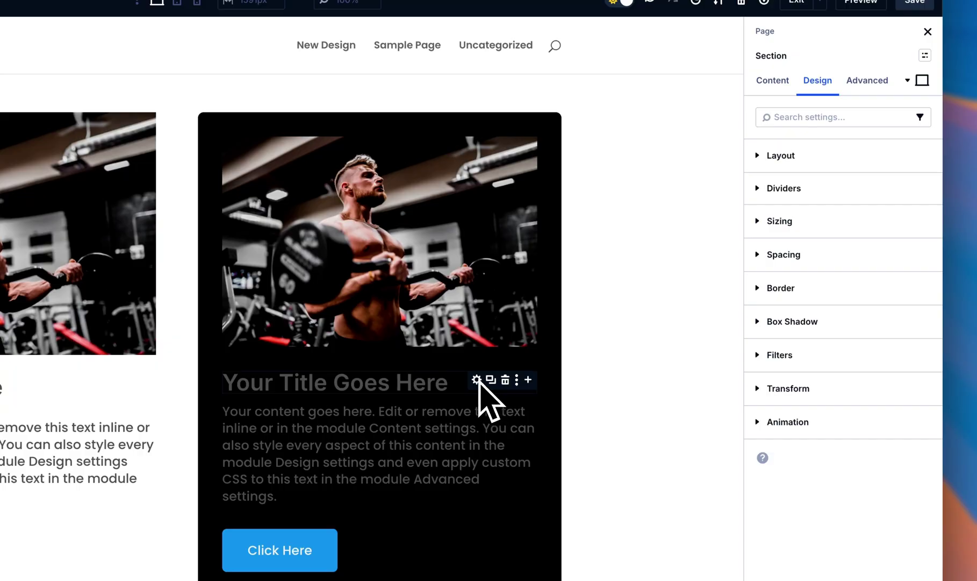
pyautogui.click(477, 379)
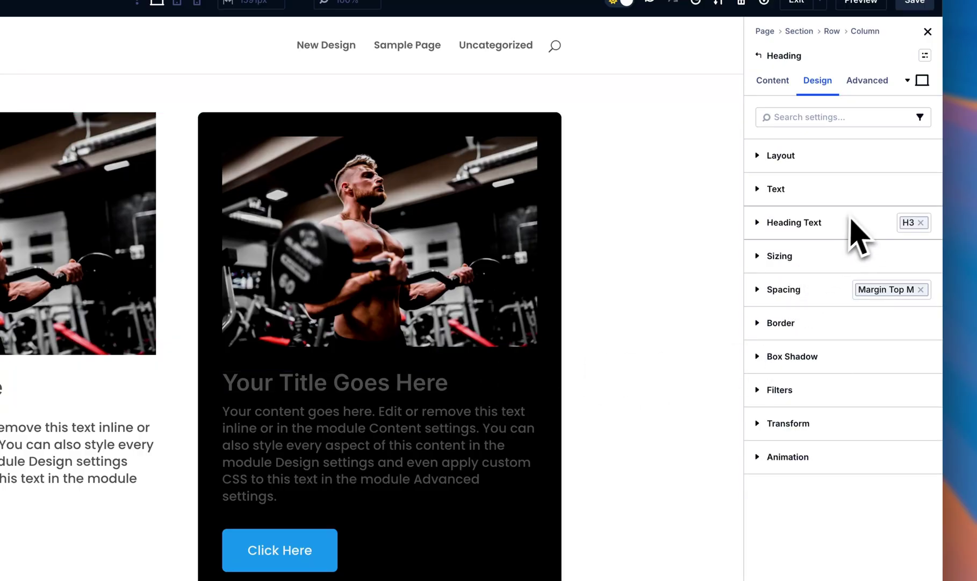
pyautogui.click(914, 225)
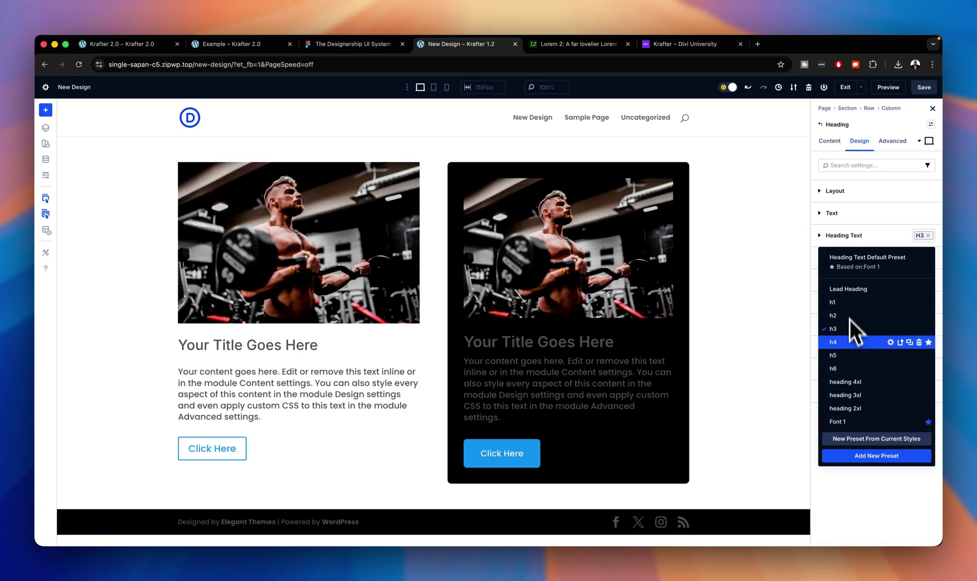
pyautogui.click(793, 411)
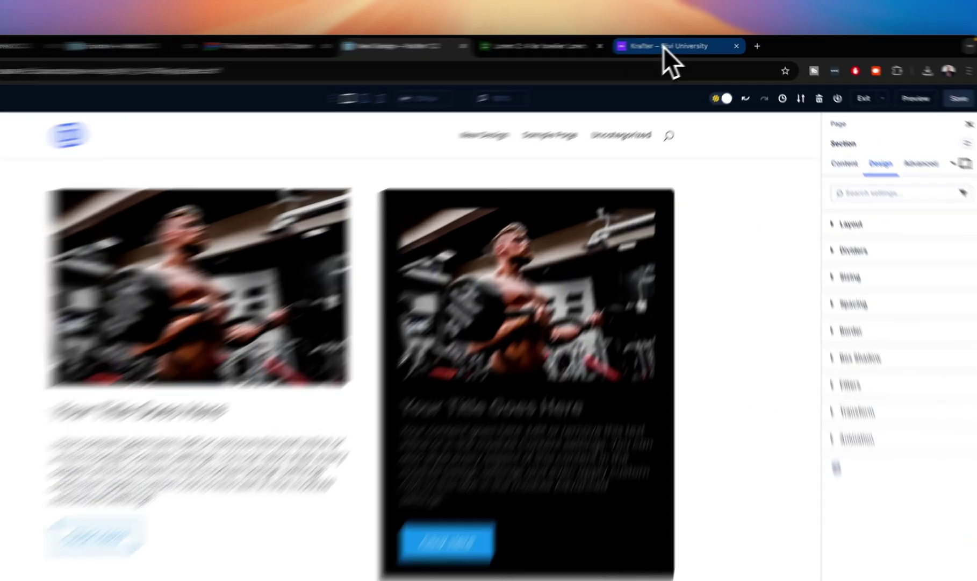
# View the Krafter product page and open the Divi University site's Courses page in a new browser tab.
pyautogui.click(681, 43)
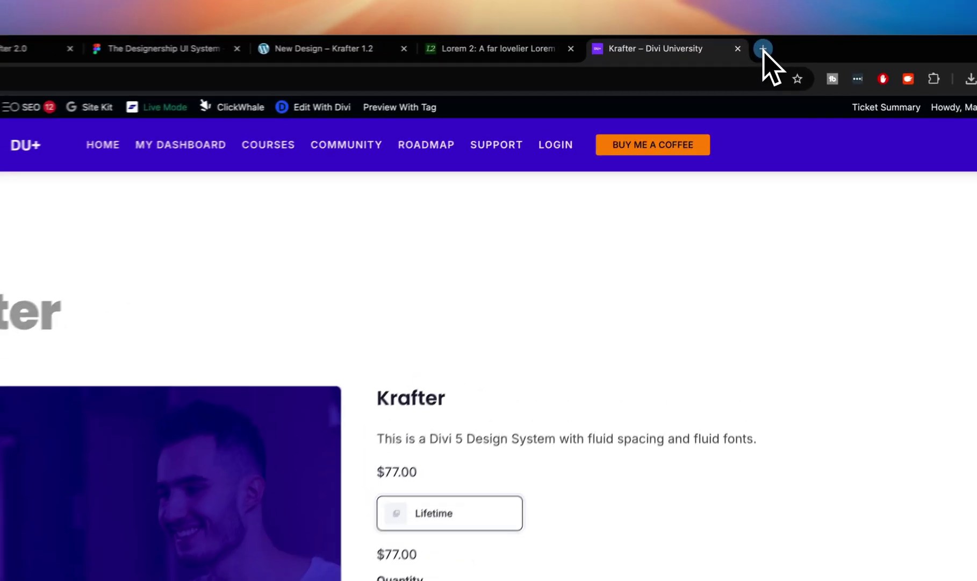
pyautogui.click(758, 44)
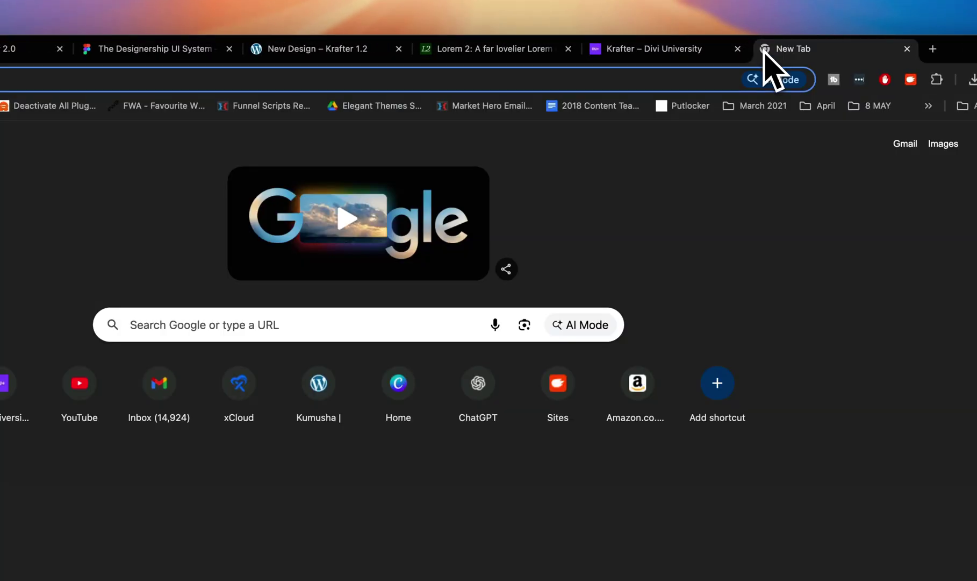
pyautogui.write('divi')
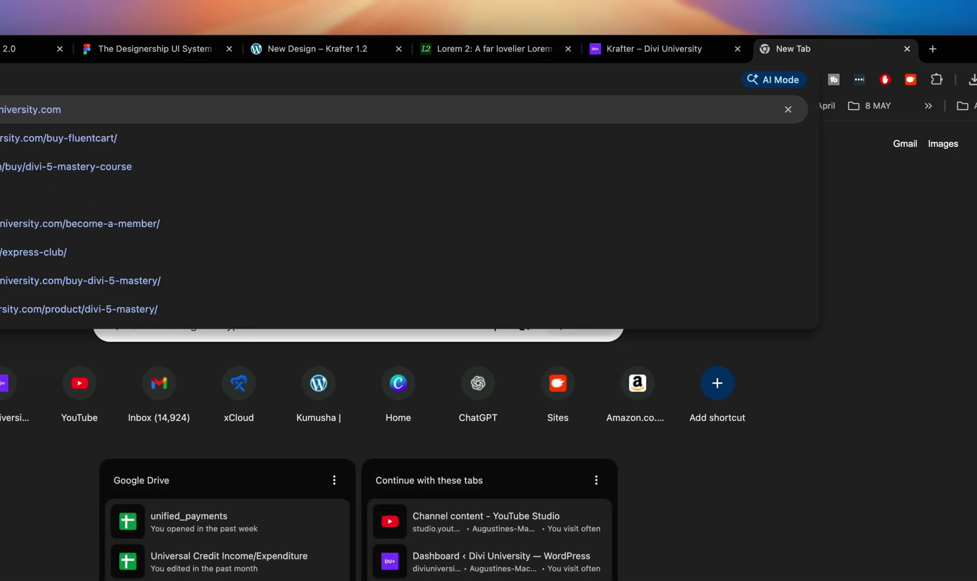
pyautogui.press('Return')
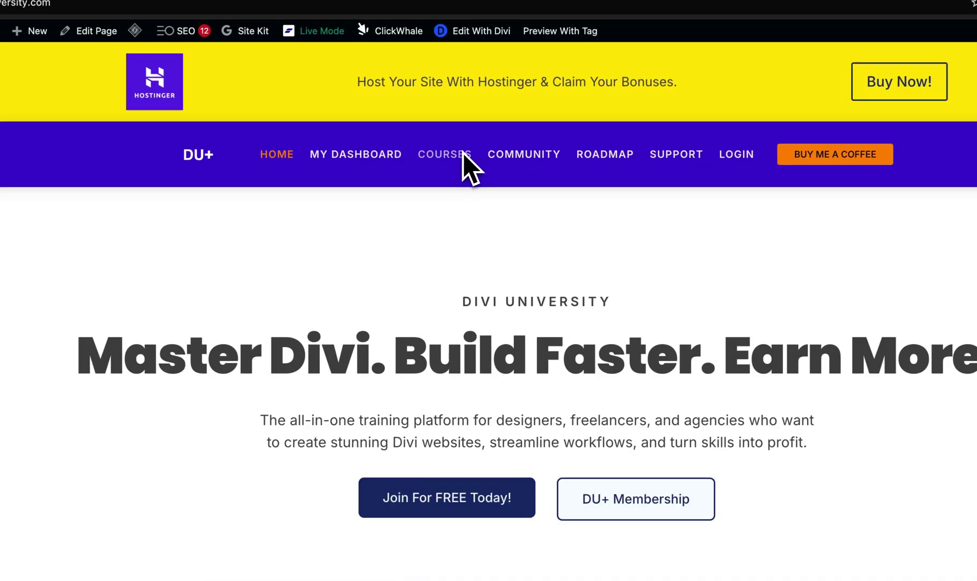
pyautogui.click(463, 156)
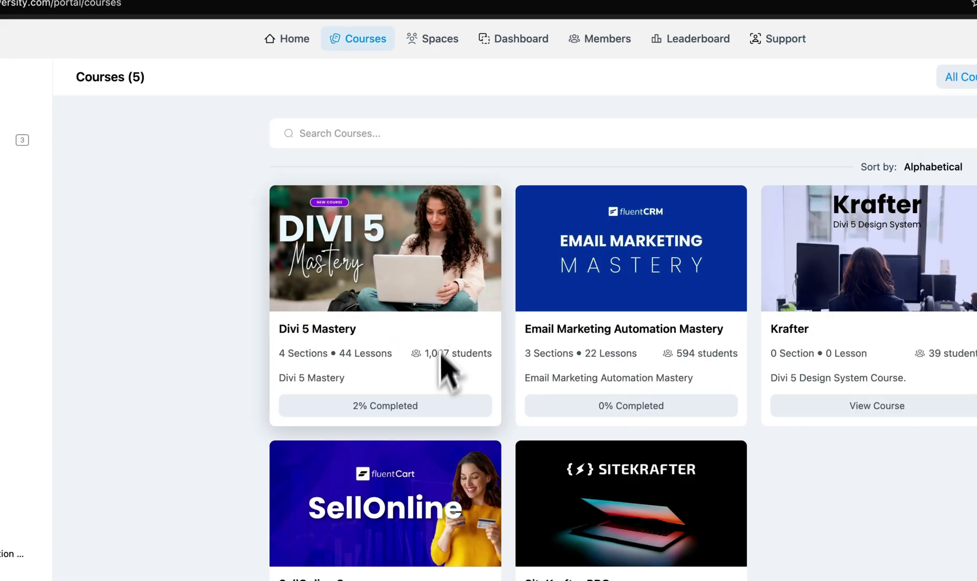